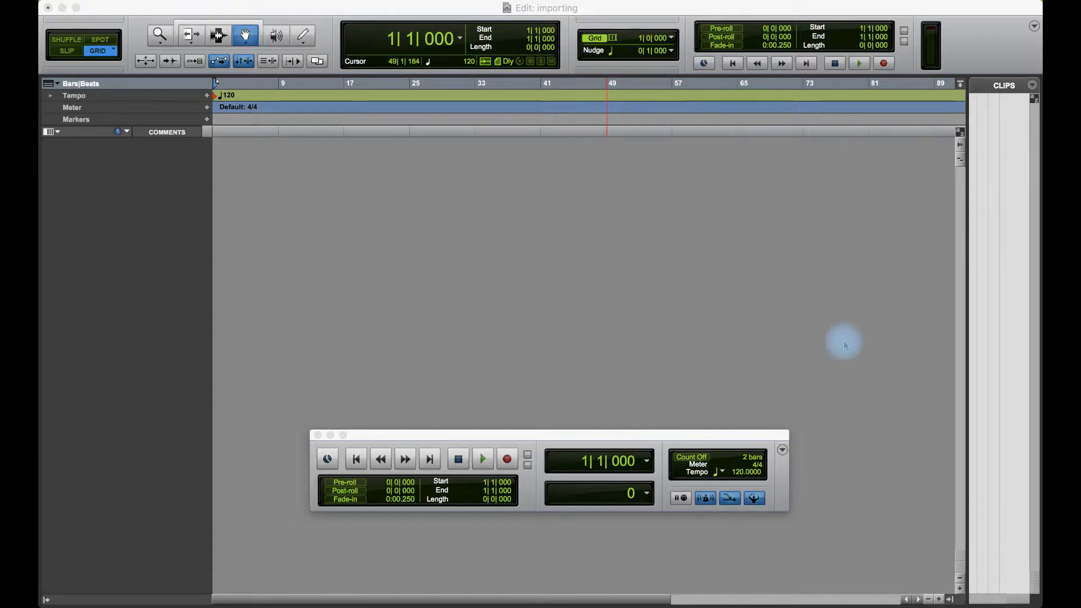
Start an audio import into the session and browse to the Desktop folder for source files
click(423, 11)
click(142, 2)
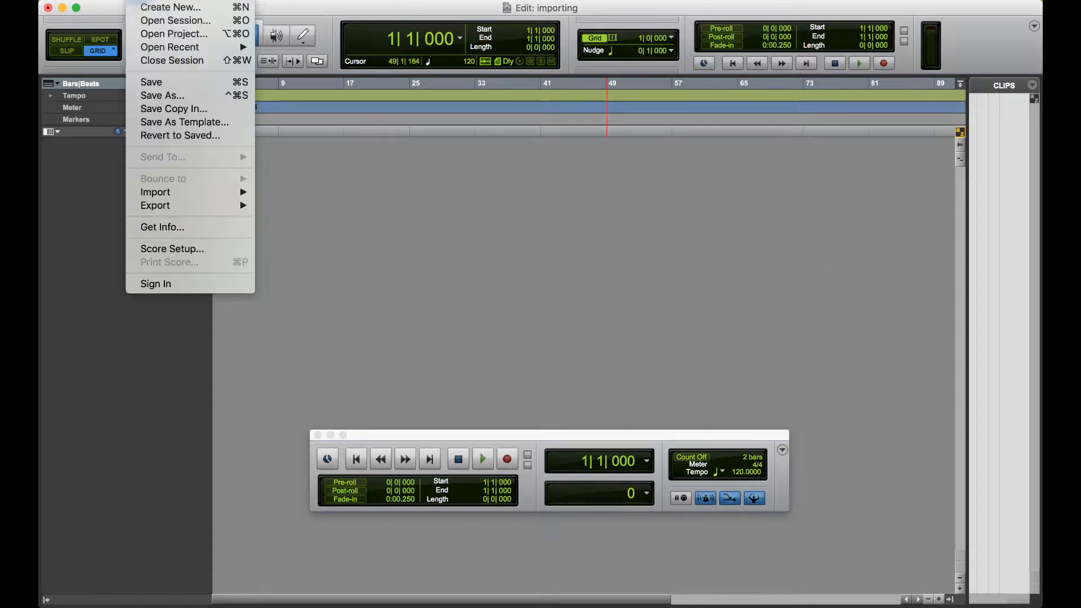
mouse_move(169, 192)
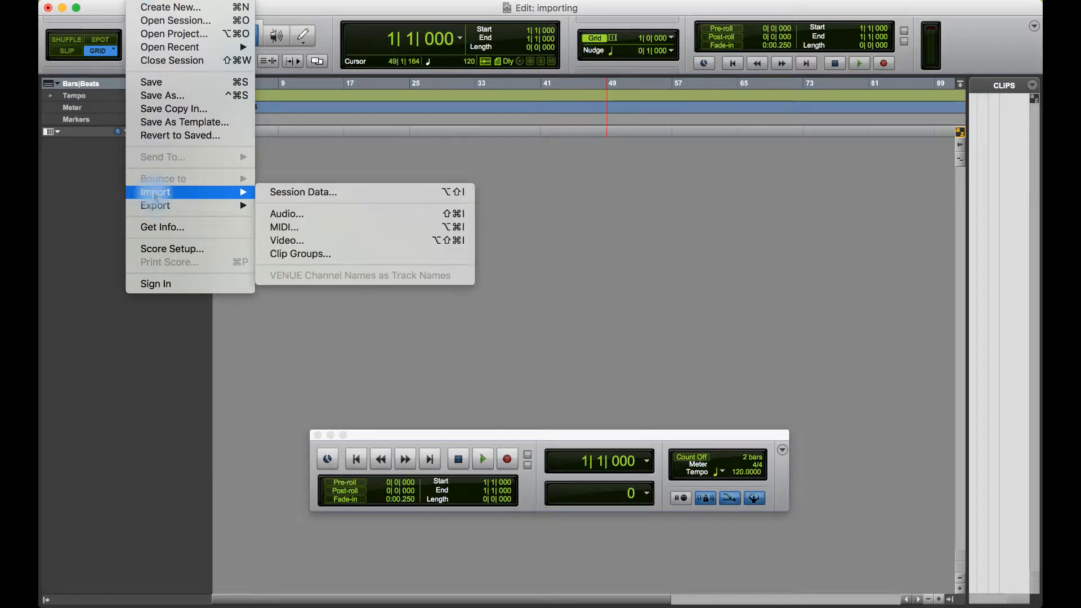
click(369, 214)
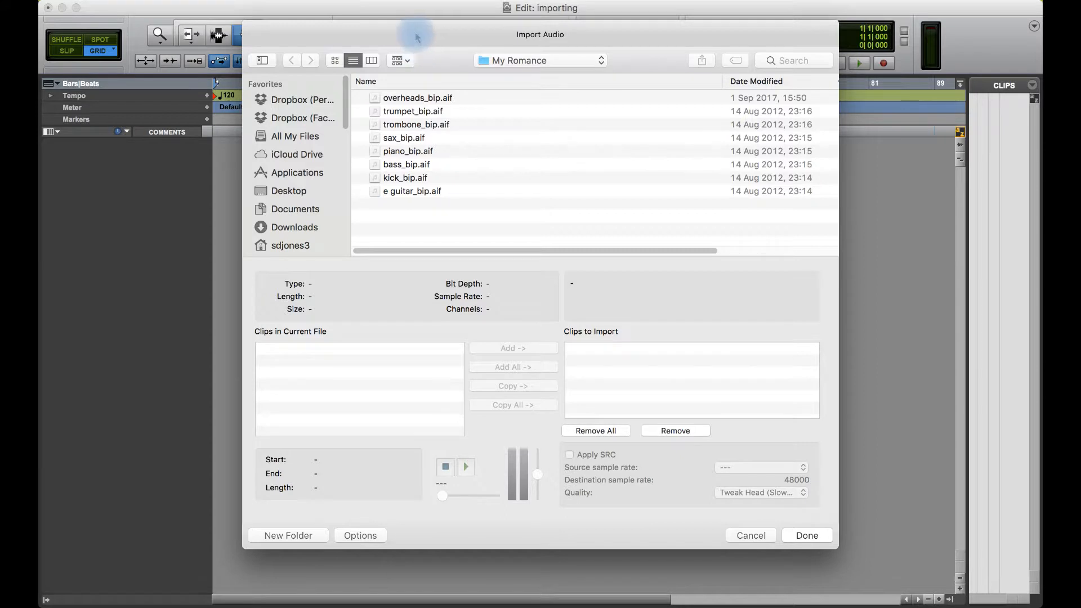
drag(416, 38, 382, 84)
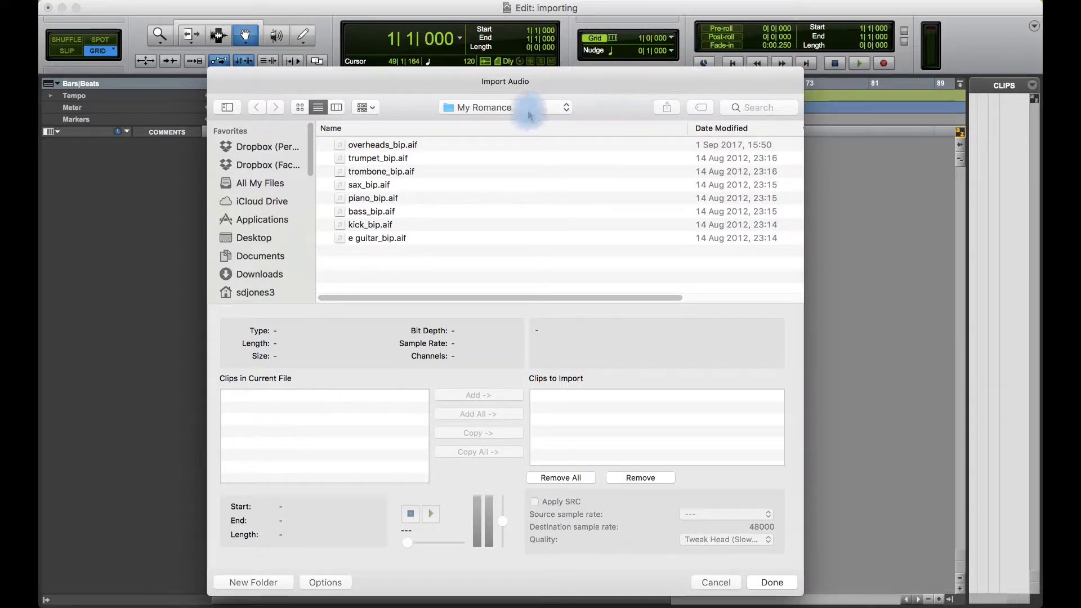
key(super+shift+d)
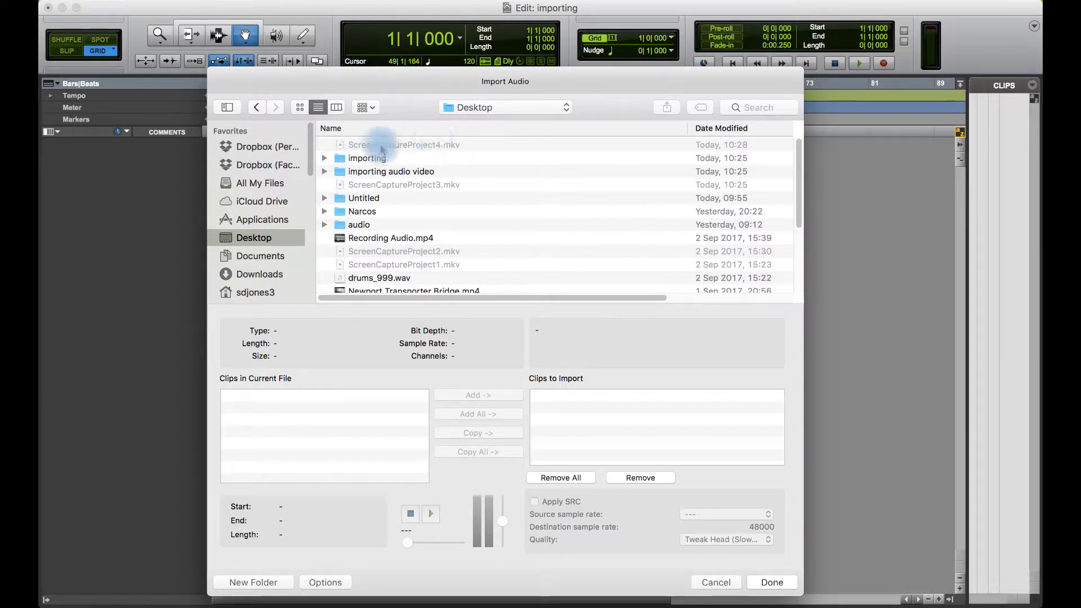
Select drums_999.wav on the Desktop and preview its audio briefly, stopping the playback
scroll(478, 208, down, 5)
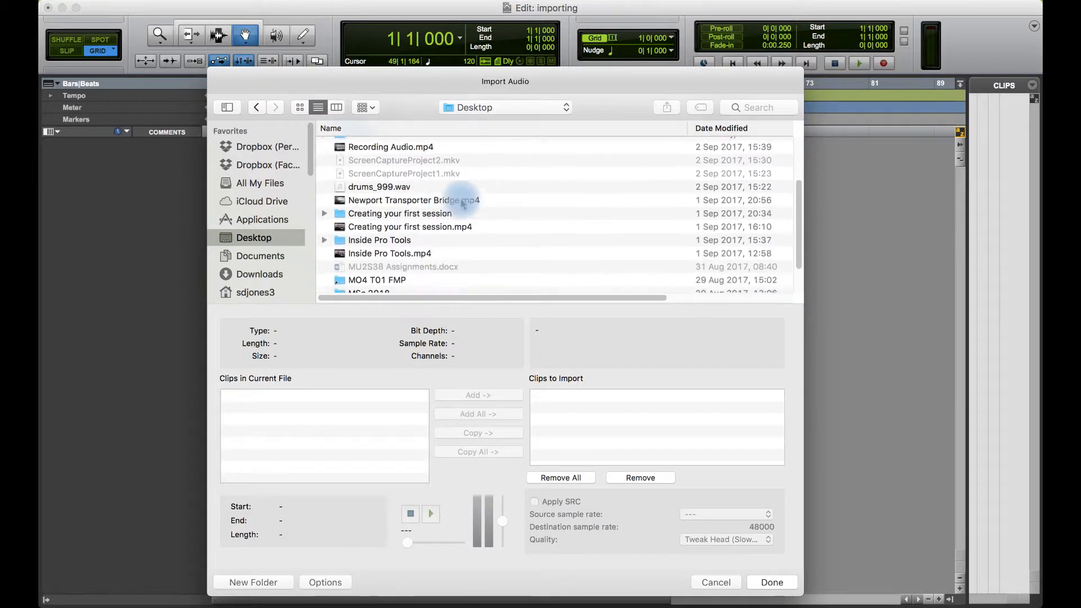
click(381, 187)
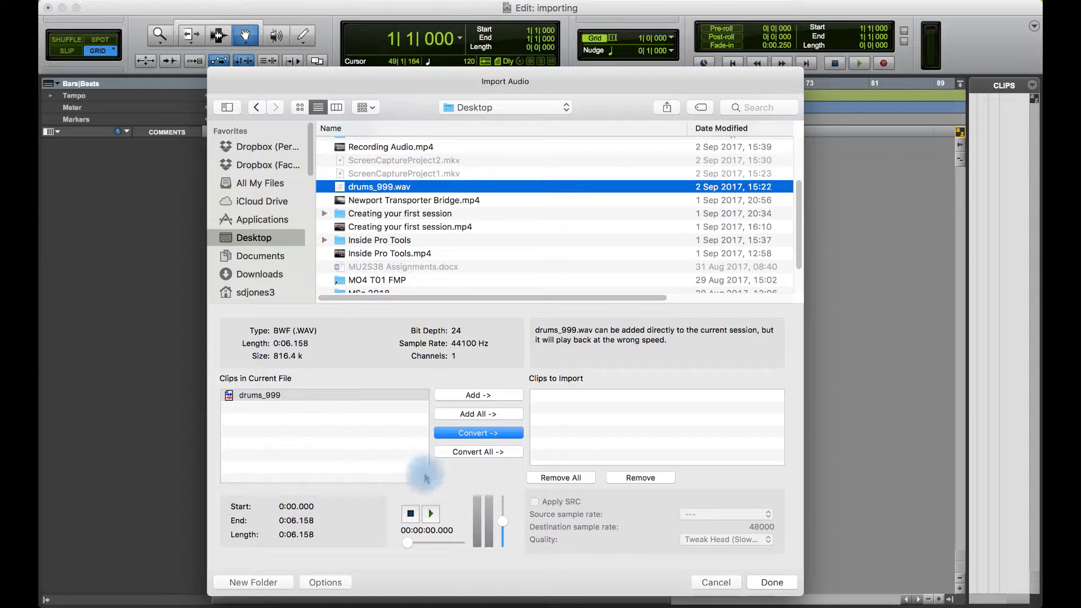
click(431, 514)
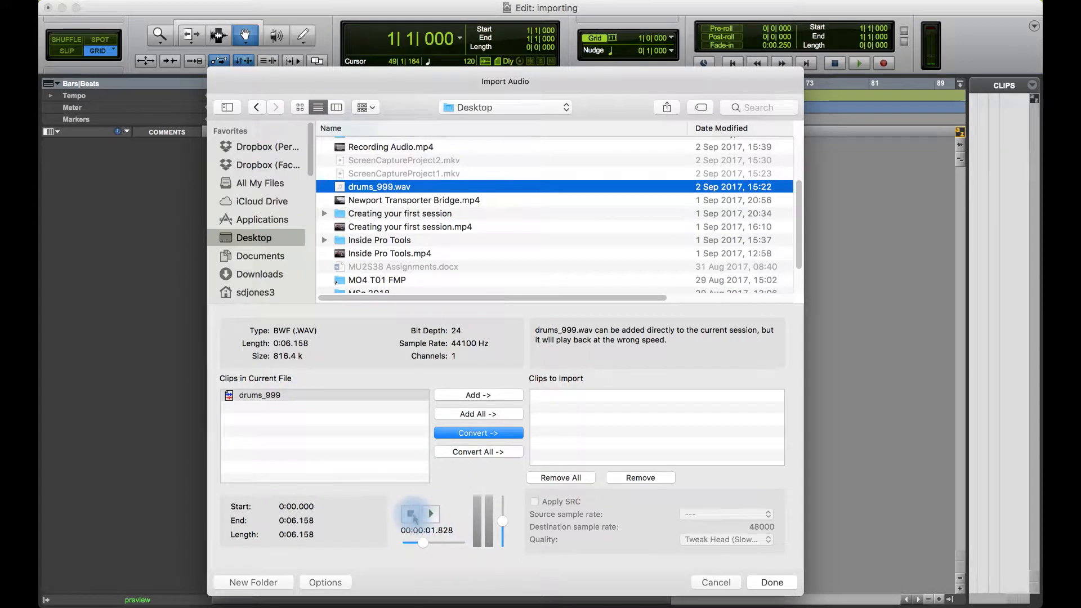
click(411, 513)
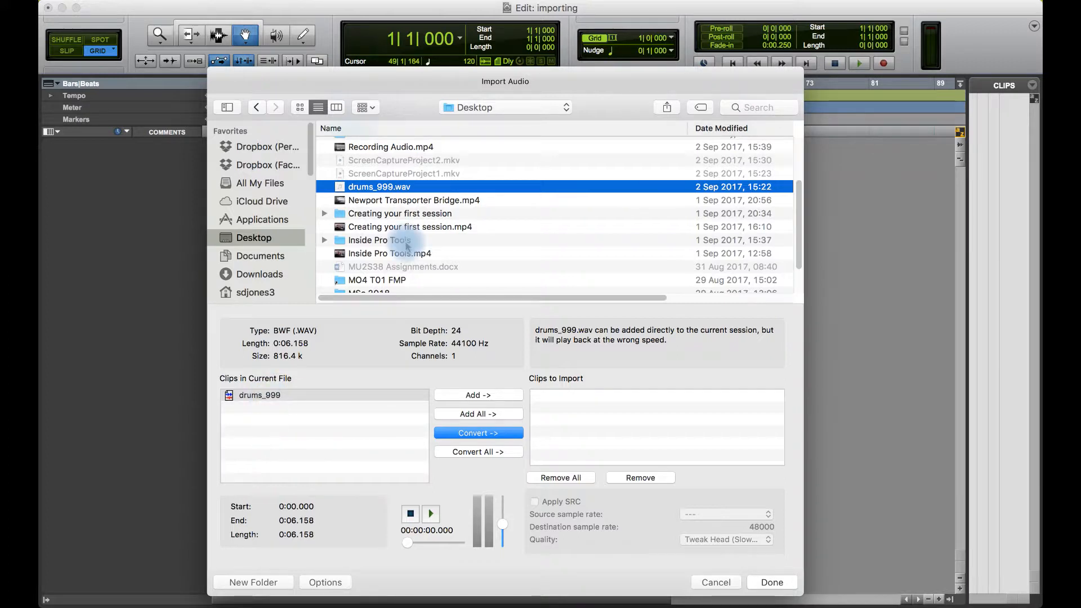
Compare the file properties and import options of trumpet_bip.aif and drums_999.wav
scroll(408, 246, down, 4)
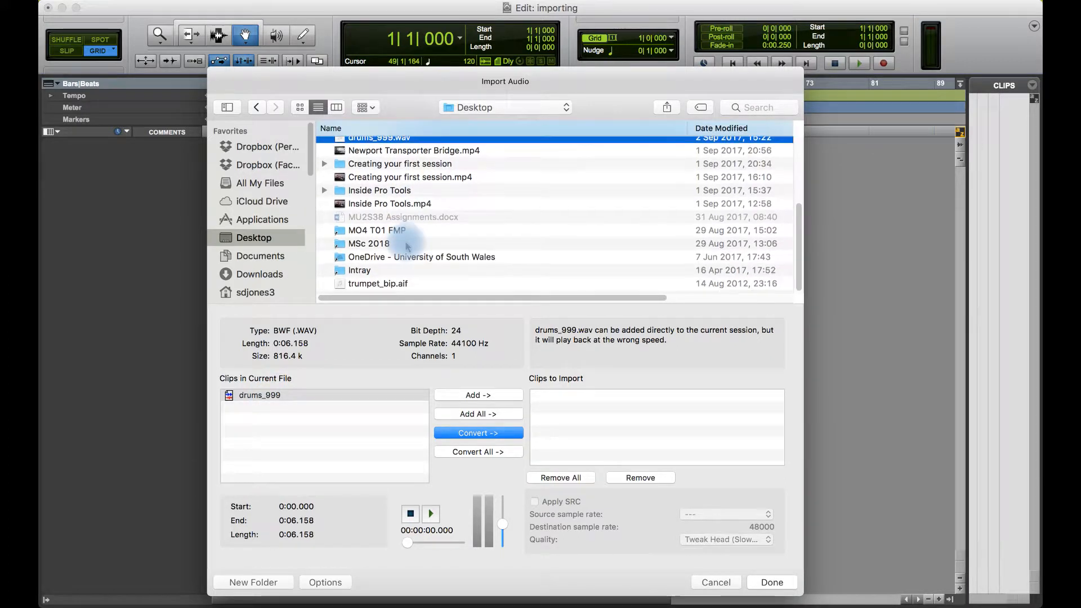
click(397, 288)
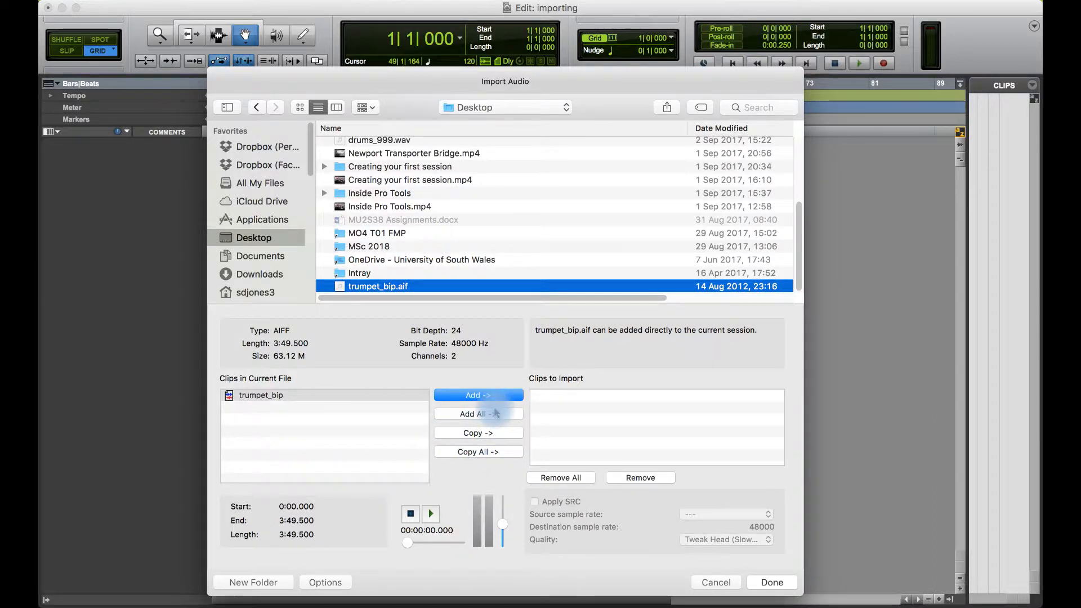
click(386, 143)
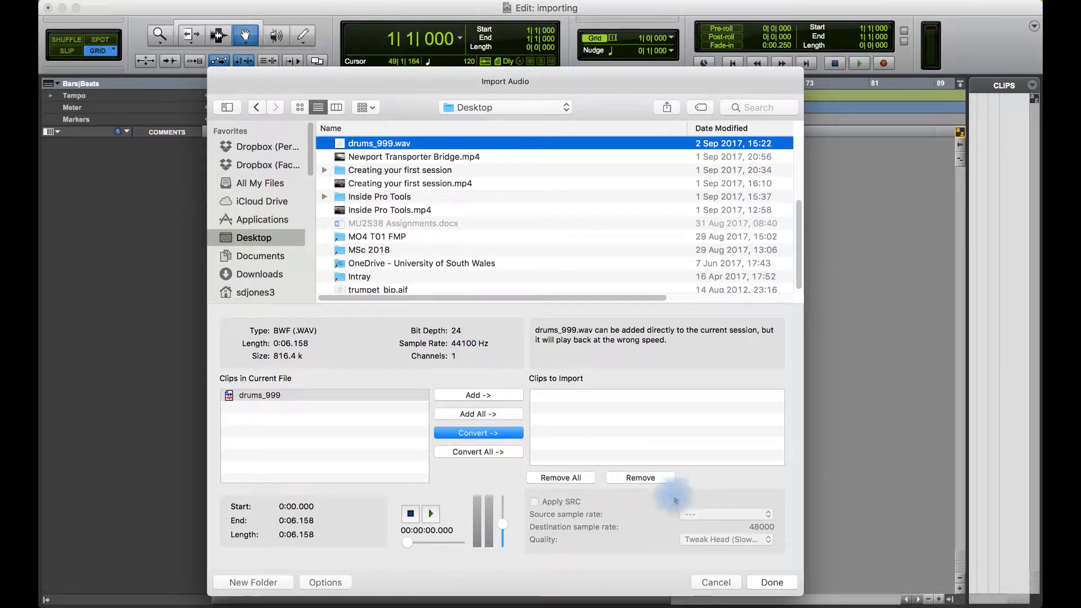
scroll(395, 284, down, 2)
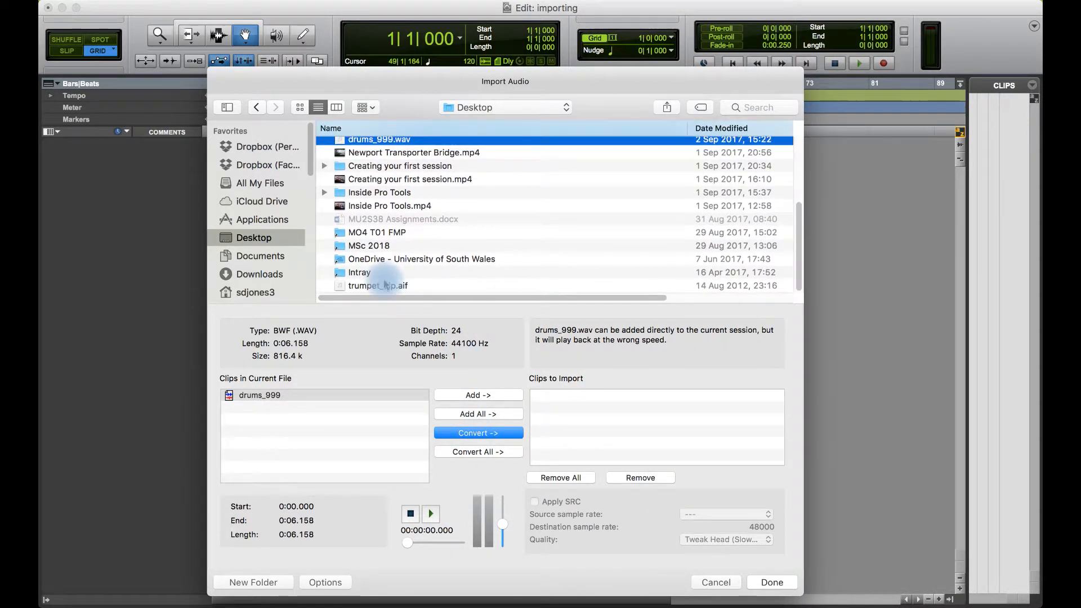
Add trumpet_bip.aif to the clips to import as a copy, and choose the Audio Files folder as its destination
click(386, 285)
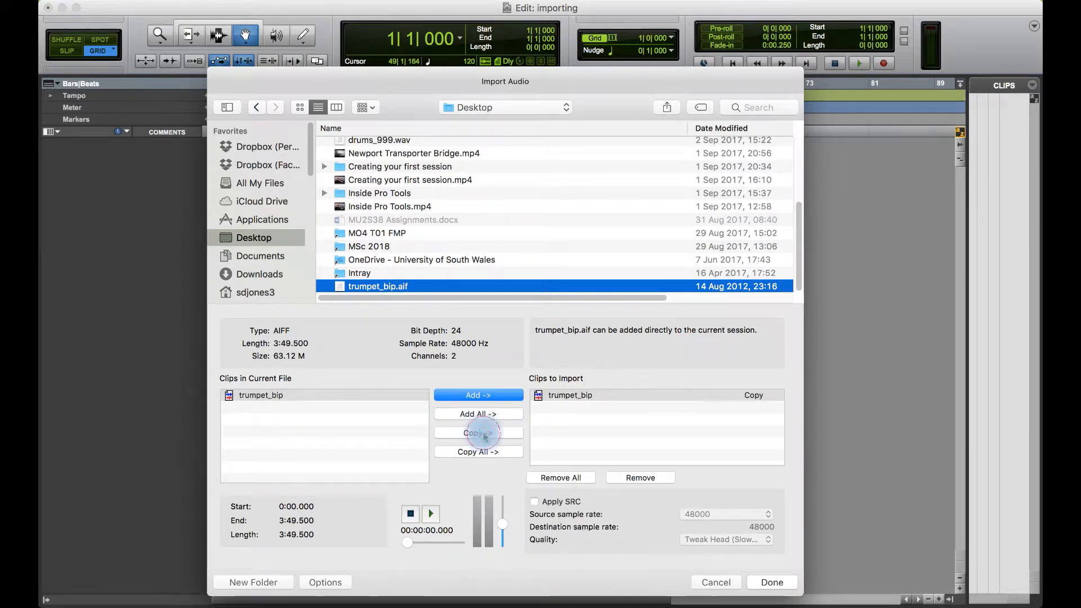
click(772, 583)
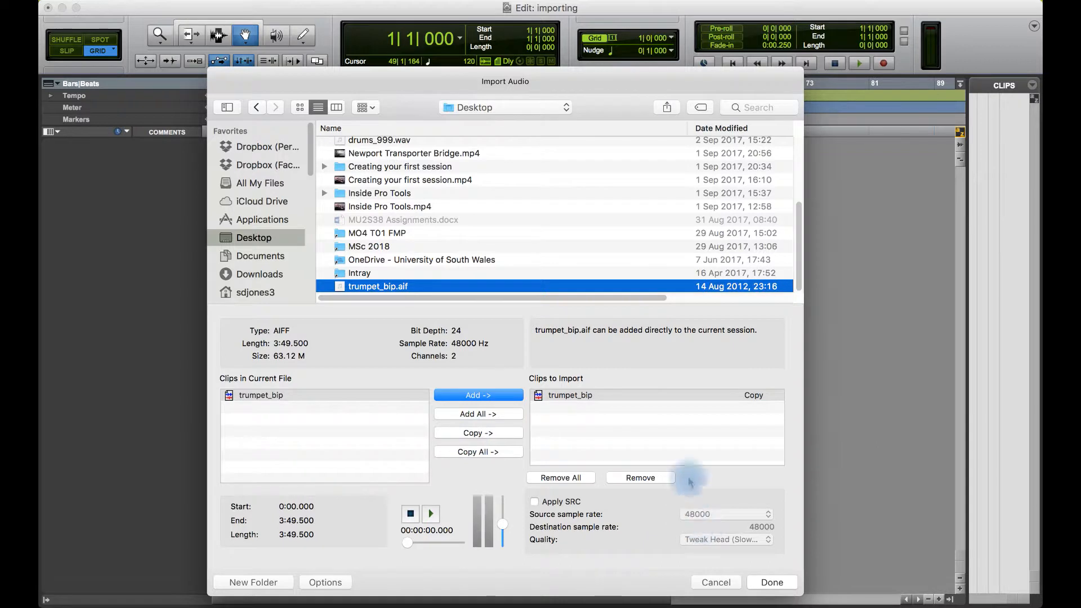
click(625, 398)
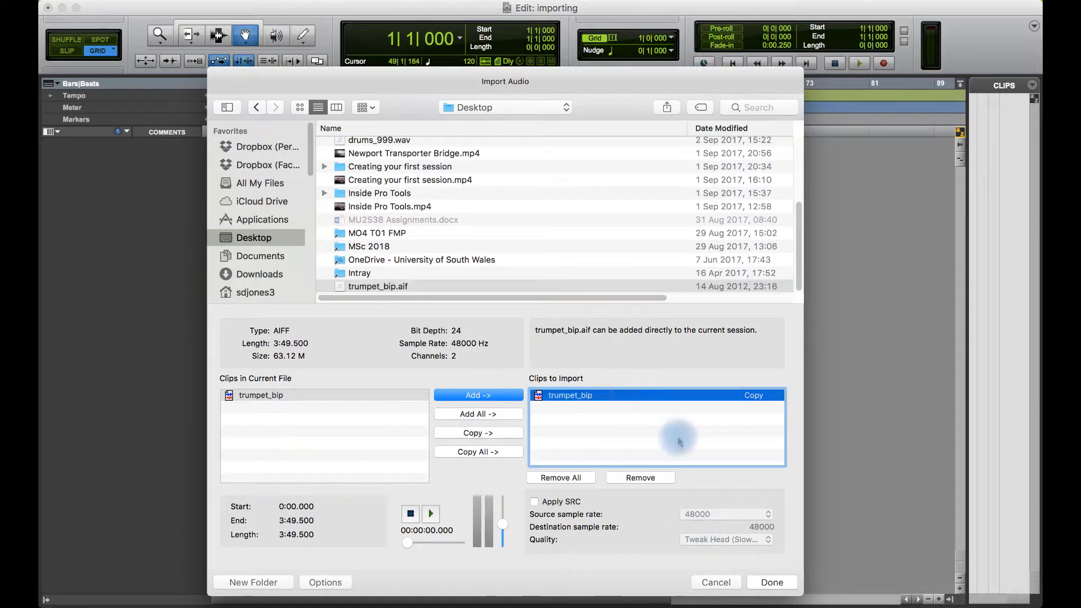
click(481, 433)
click(772, 582)
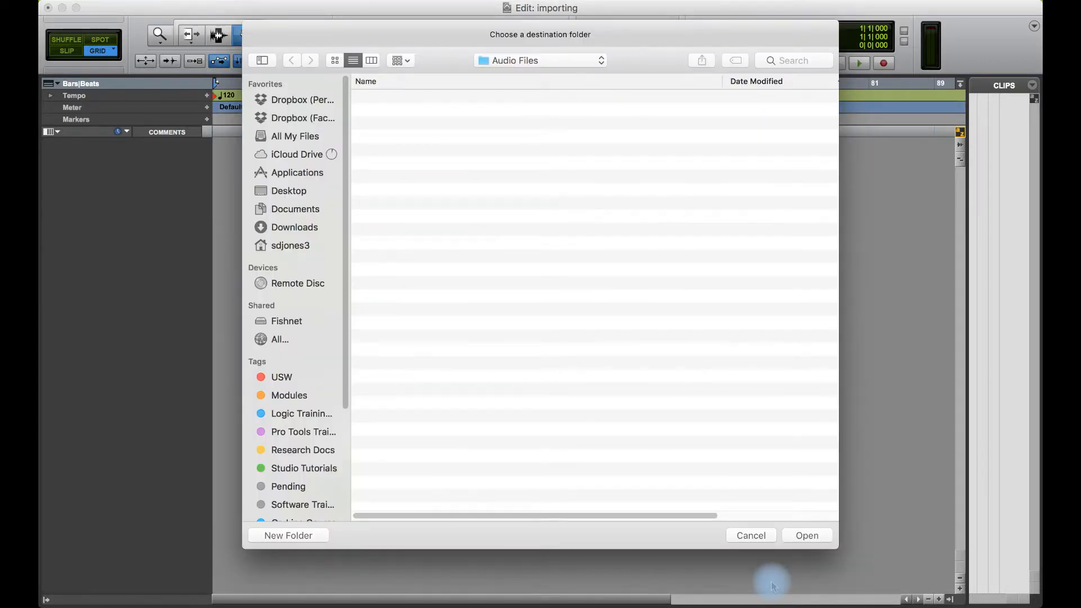
click(811, 536)
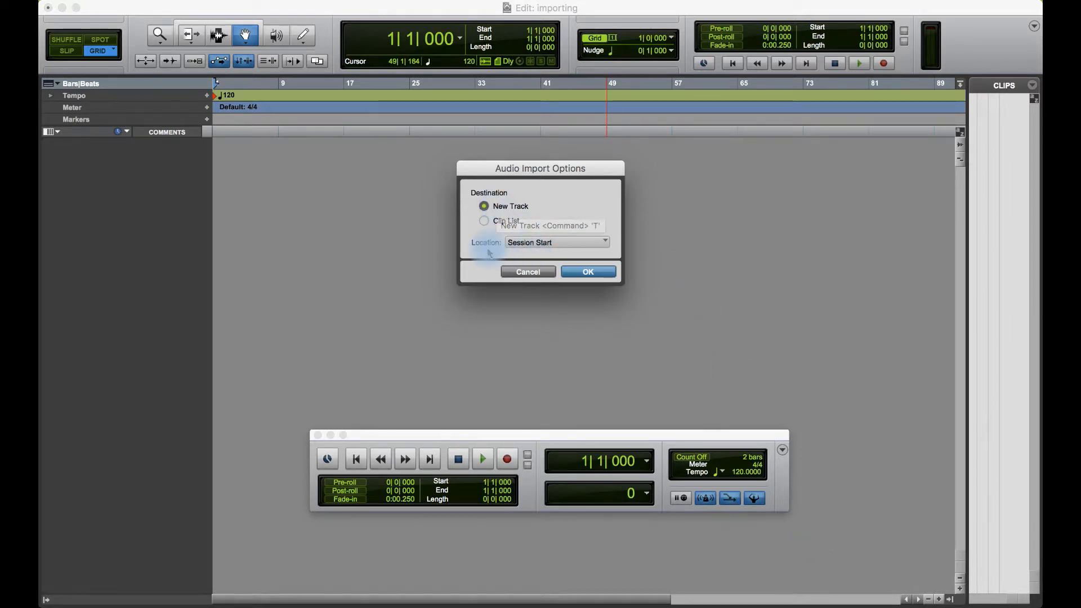
Import the trumpet clip onto a new track located at Session Start
click(484, 221)
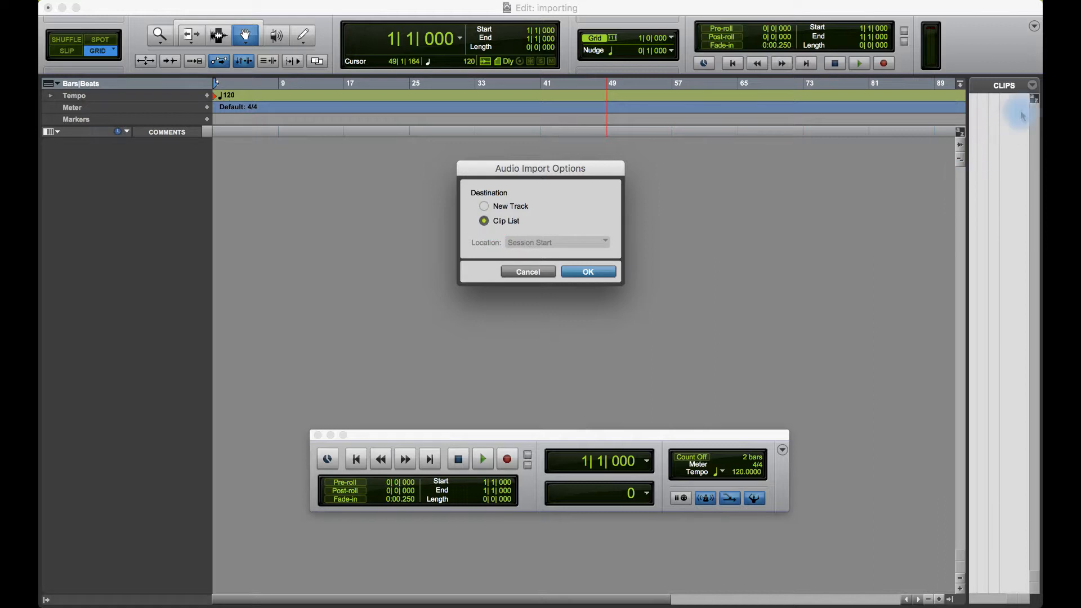
click(484, 206)
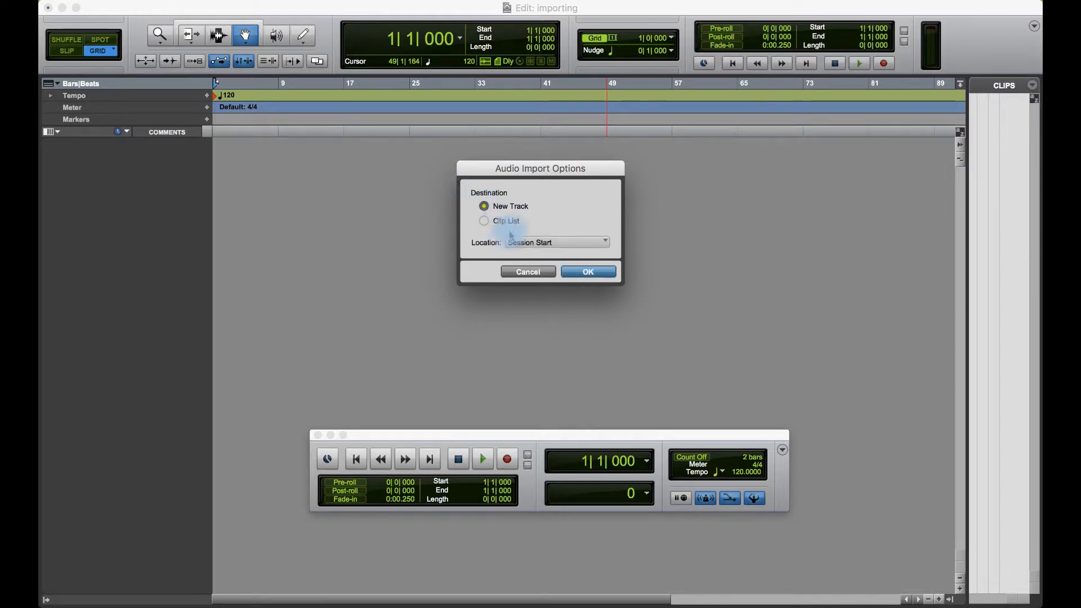
click(532, 244)
click(544, 216)
click(592, 273)
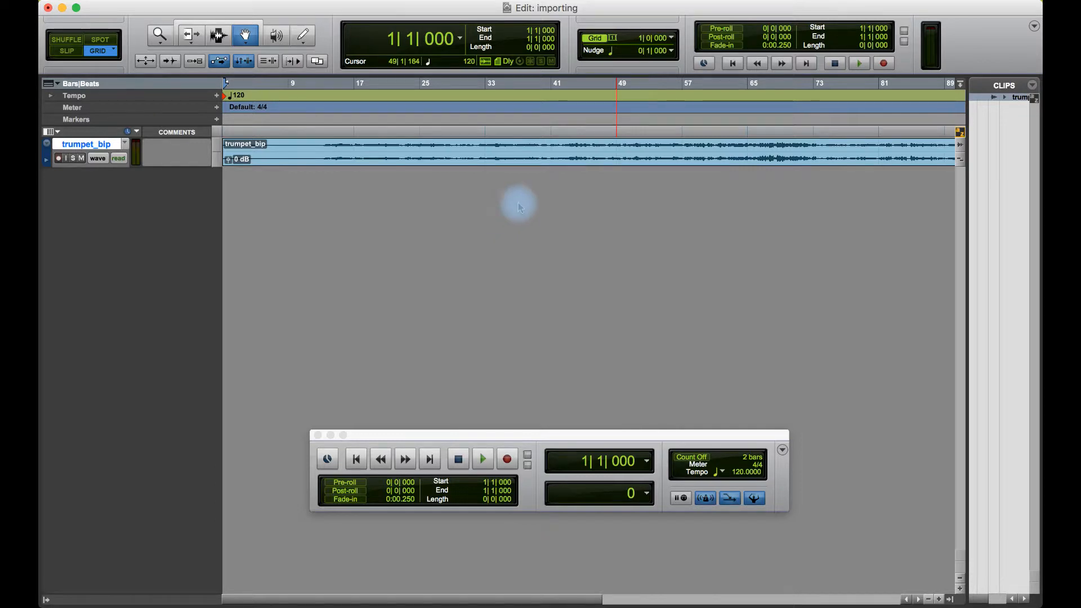
Delete the trumpet_bip clip from its track and clear it from the clip list, removing it from the session without deleting the source file
drag(941, 10, 920, 39)
click(873, 182)
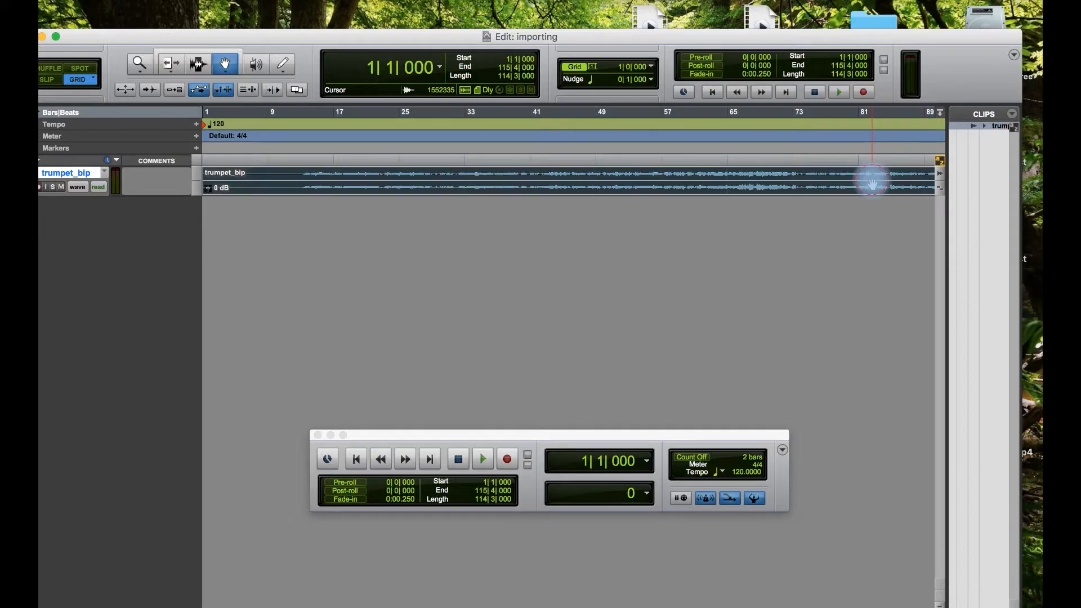
key(Delete)
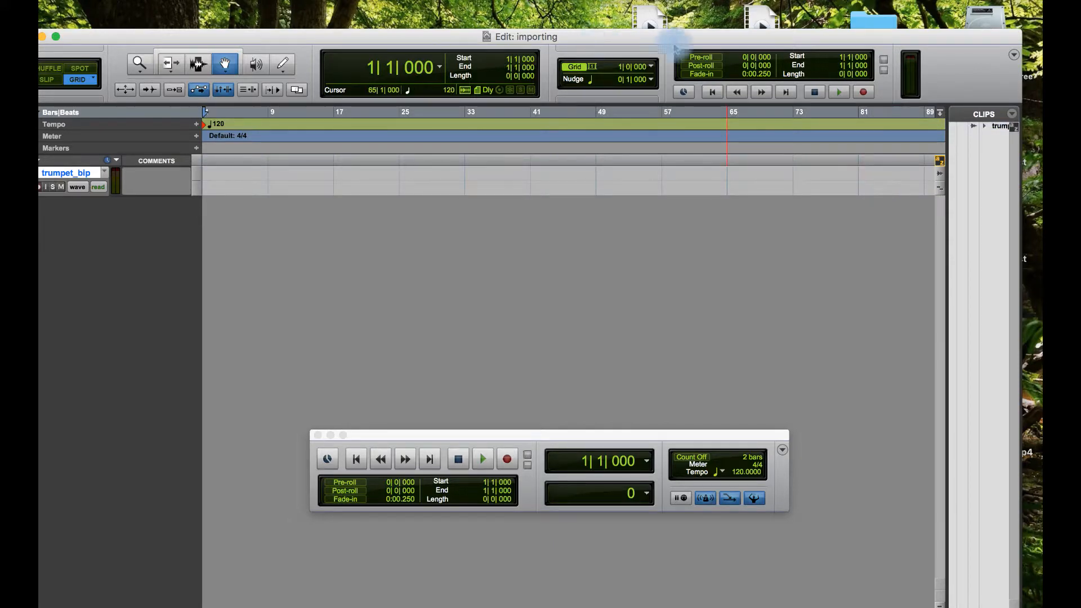
click(1012, 113)
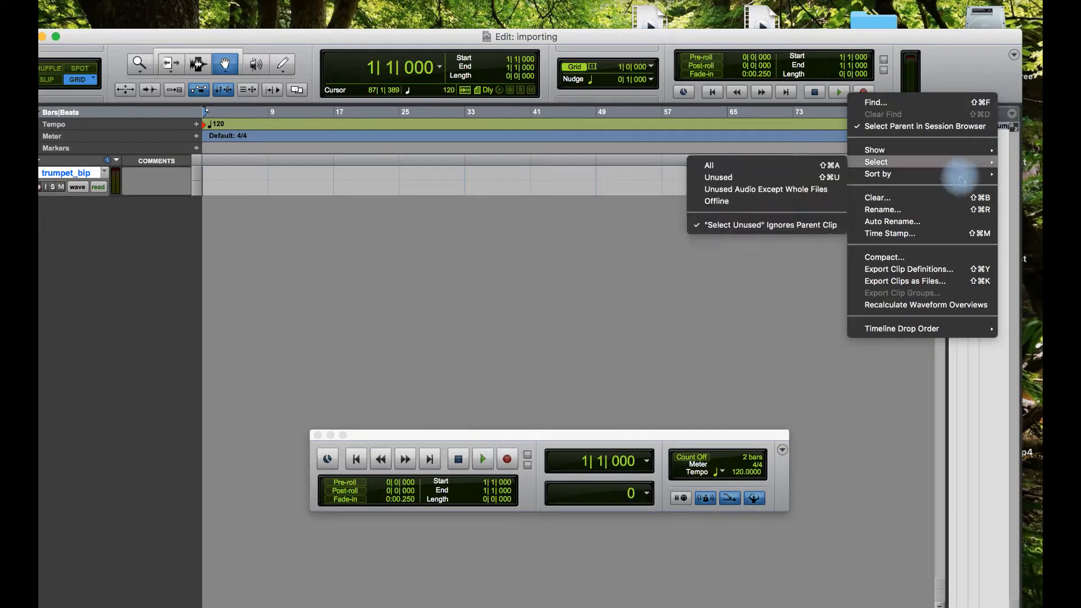
click(950, 197)
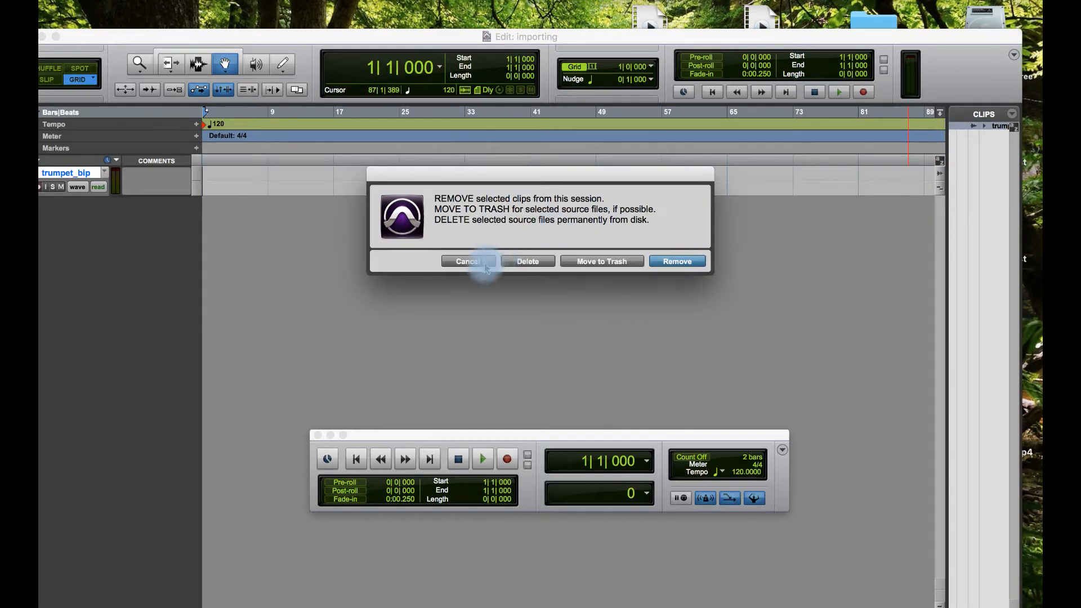
click(680, 263)
click(654, 259)
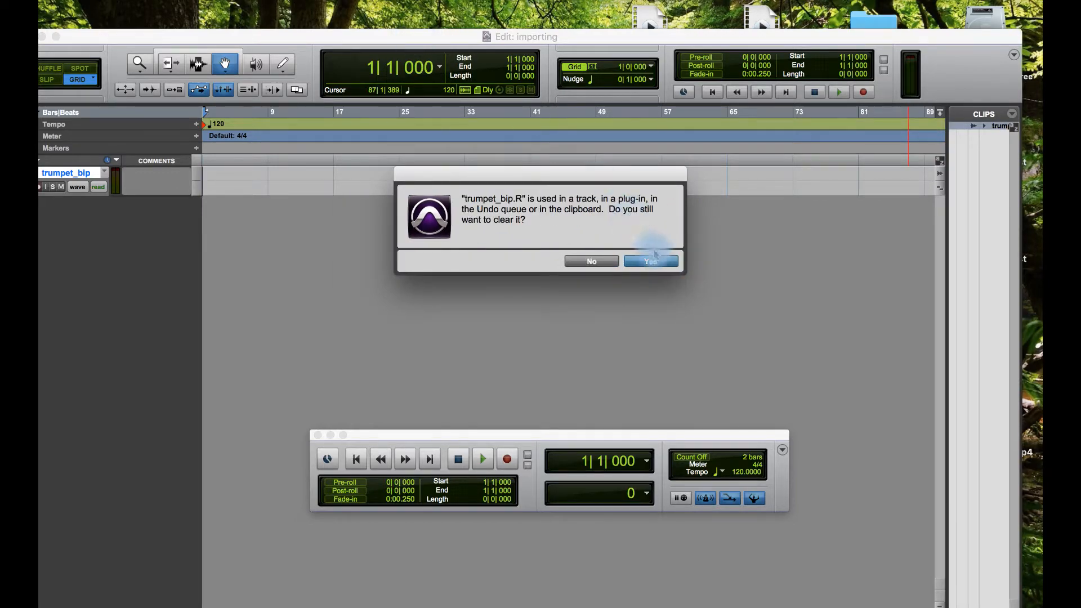
Import trumpet_bip.aif from the desktop directly into the session's clip list, and restore the Edit window to full size
drag(425, 39, 230, 298)
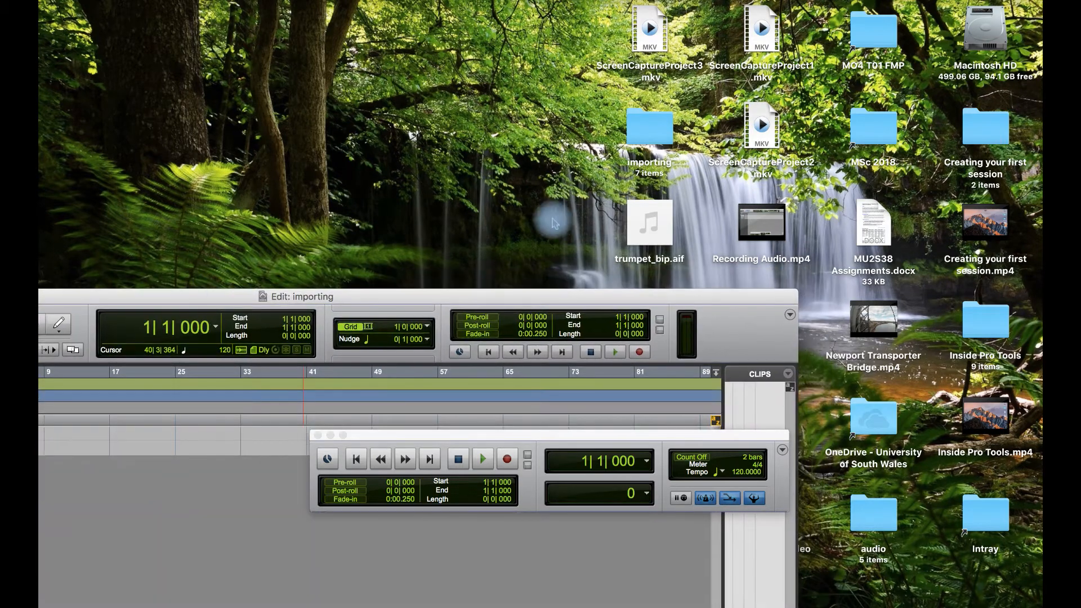
drag(649, 225, 758, 402)
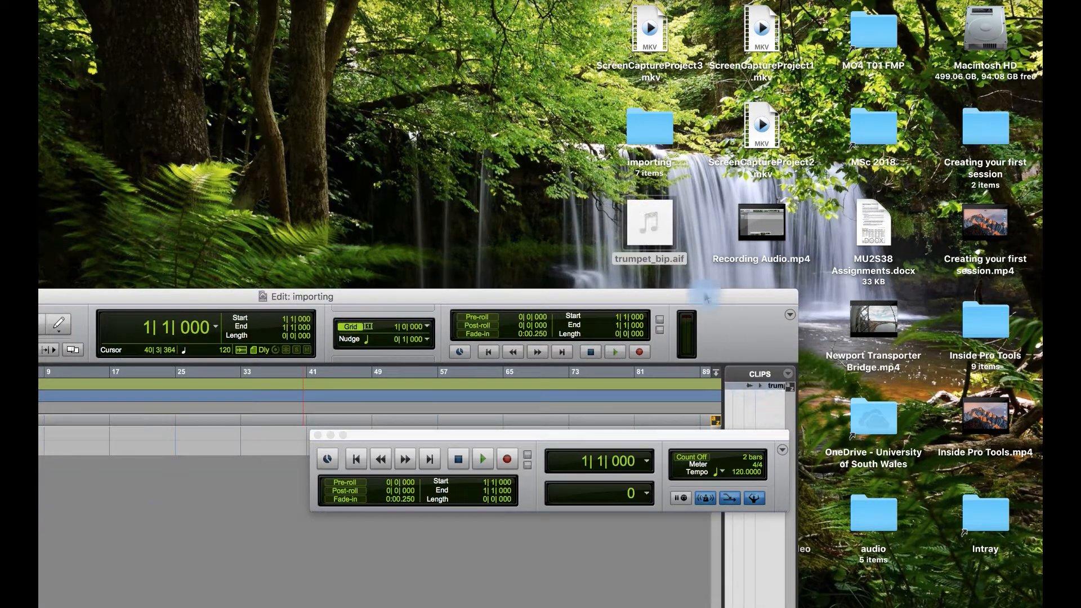
double_click(701, 301)
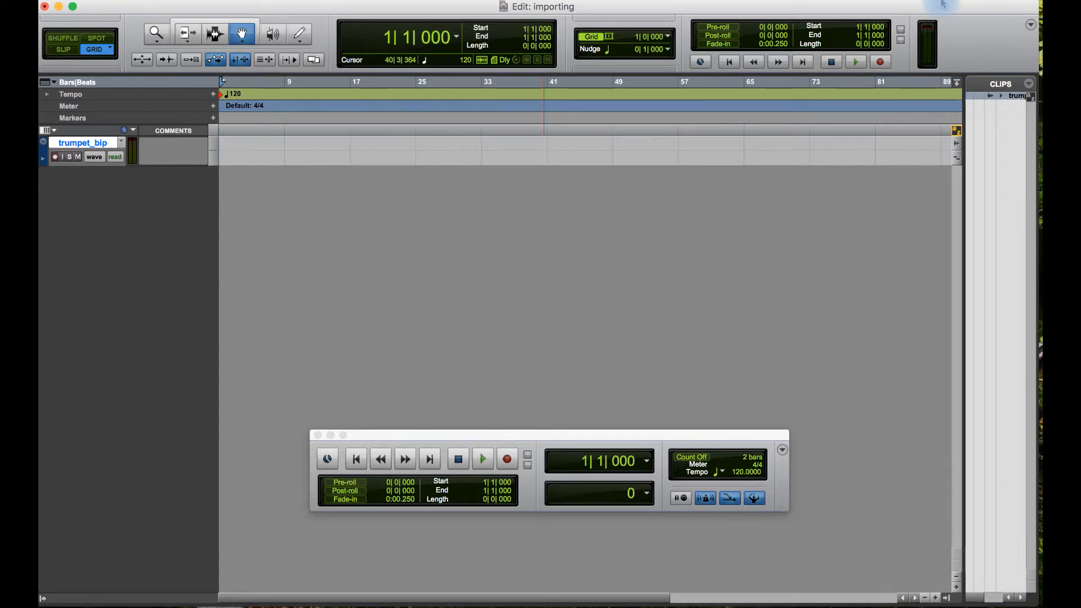
Show the Full Path of the clips in the clip list and widen the list
right_click(1029, 90)
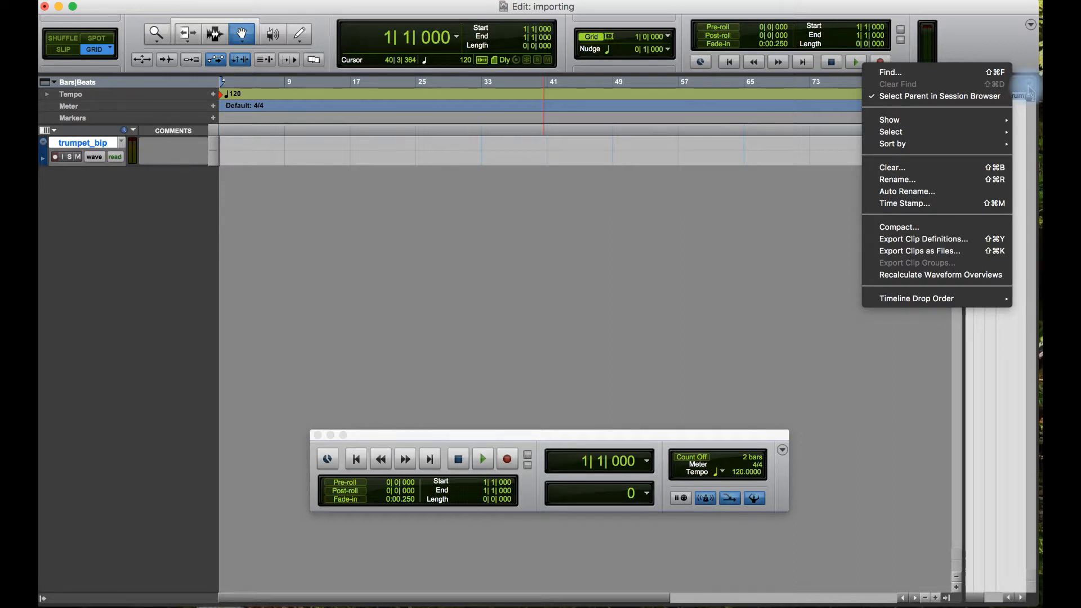
click(1000, 145)
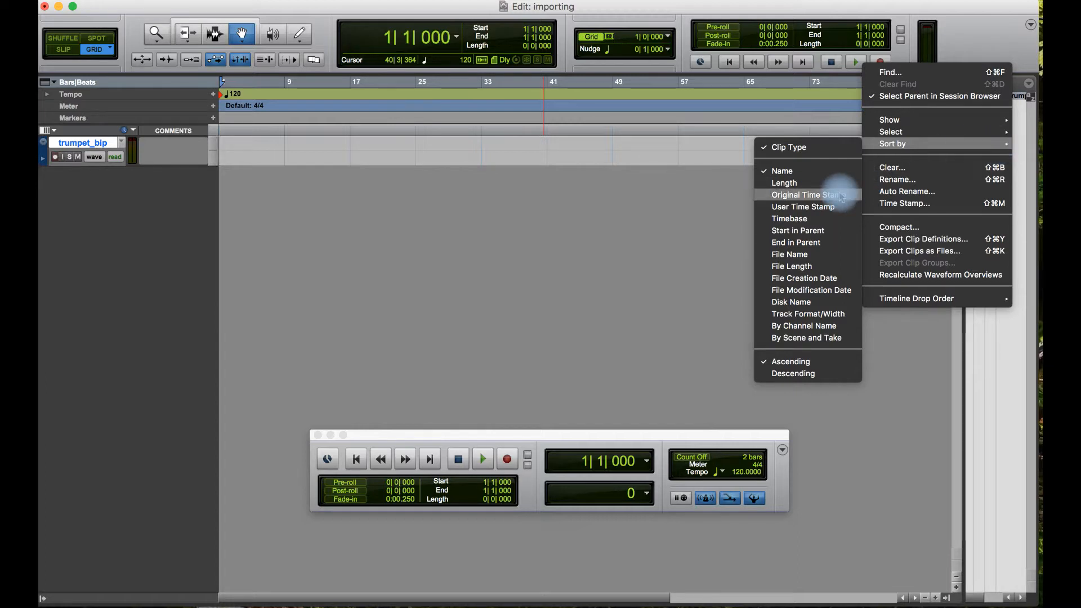
mouse_move(945, 128)
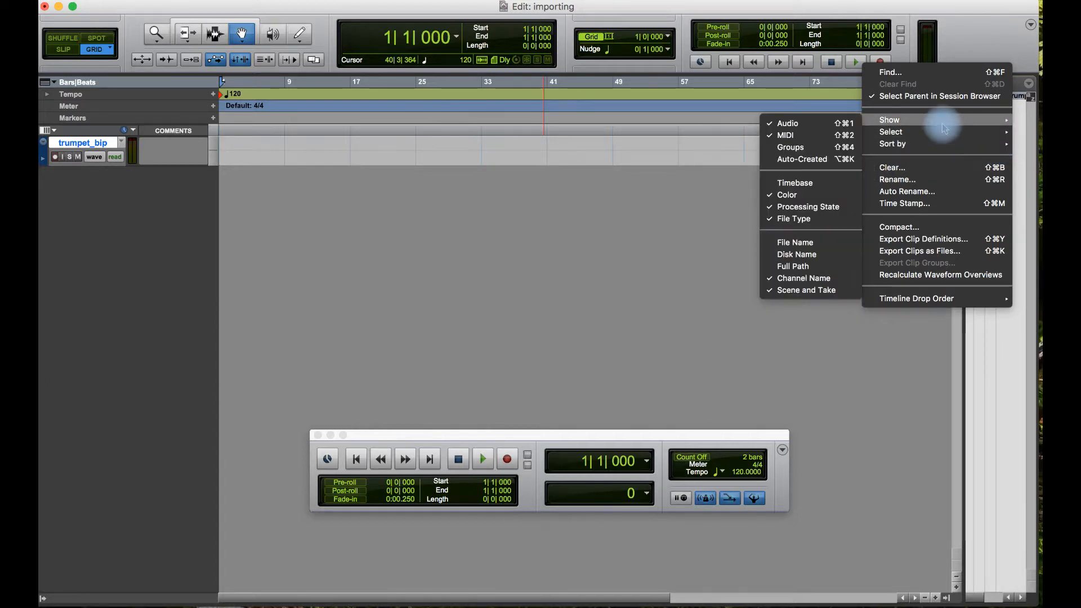
click(814, 267)
drag(963, 248, 563, 248)
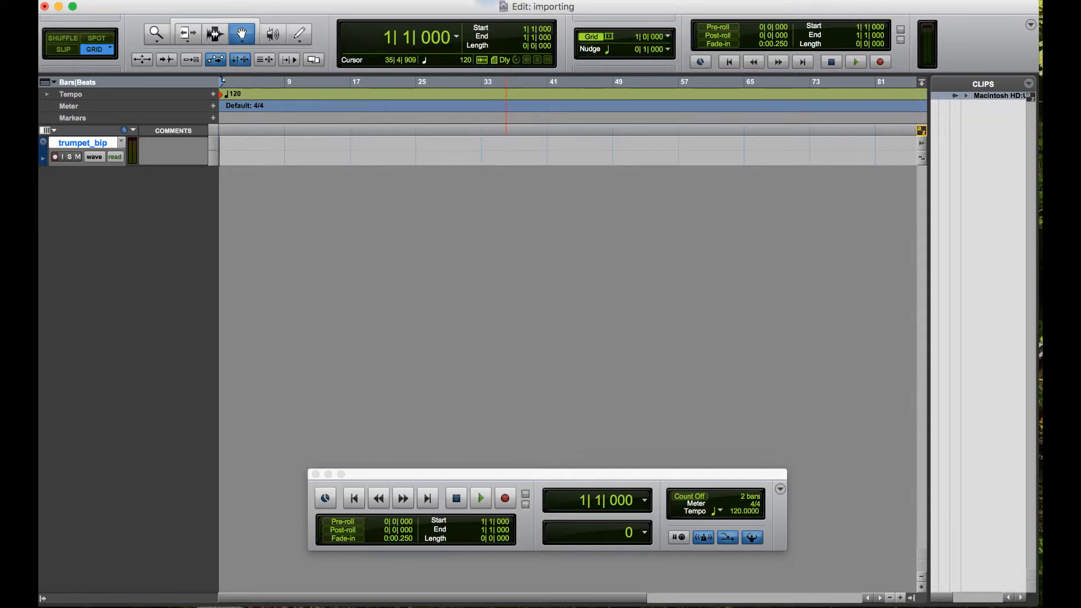
Open a new Default workspace browser and look through the importing session's Audio Files folder
click(492, 1)
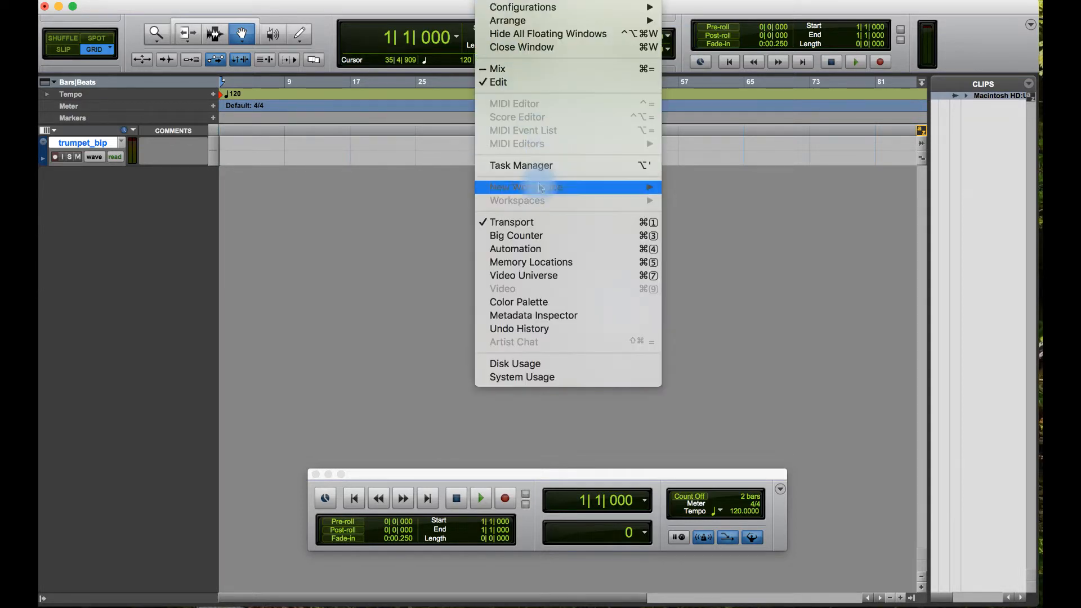
mouse_move(539, 190)
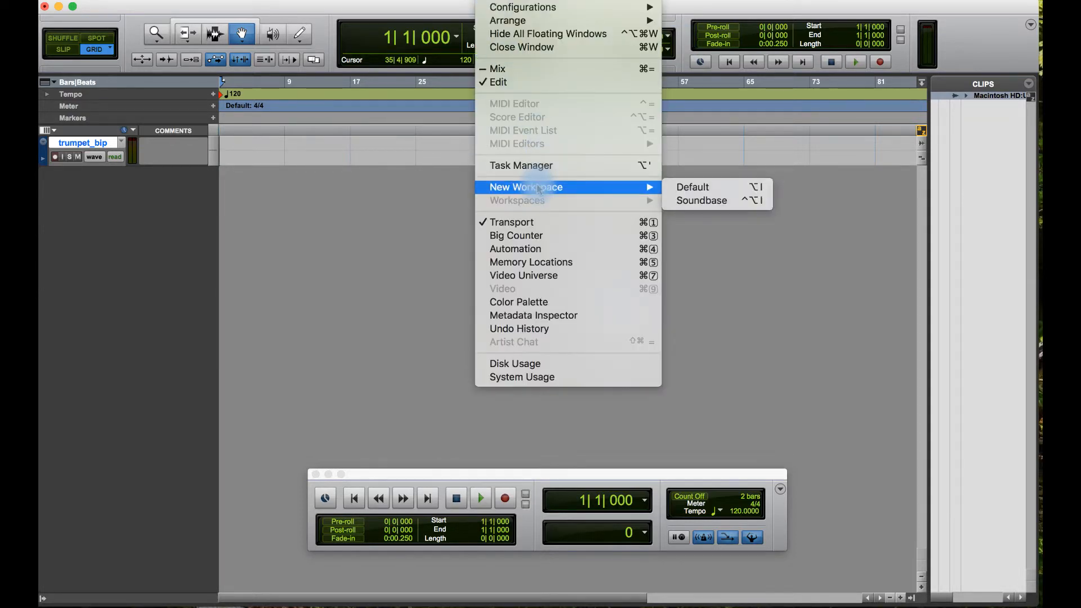
click(718, 192)
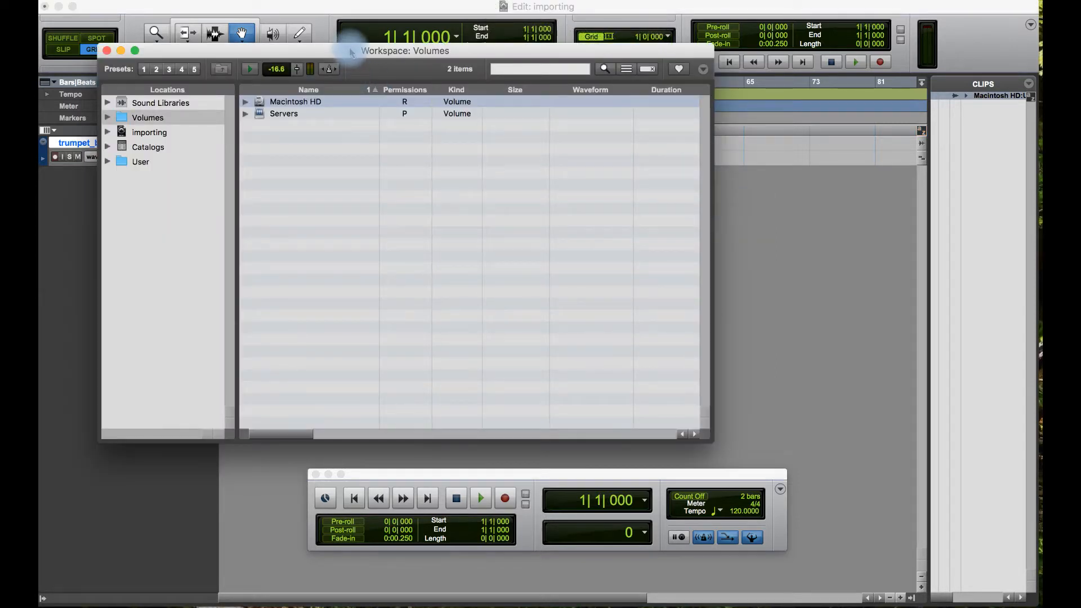
drag(350, 52, 331, 68)
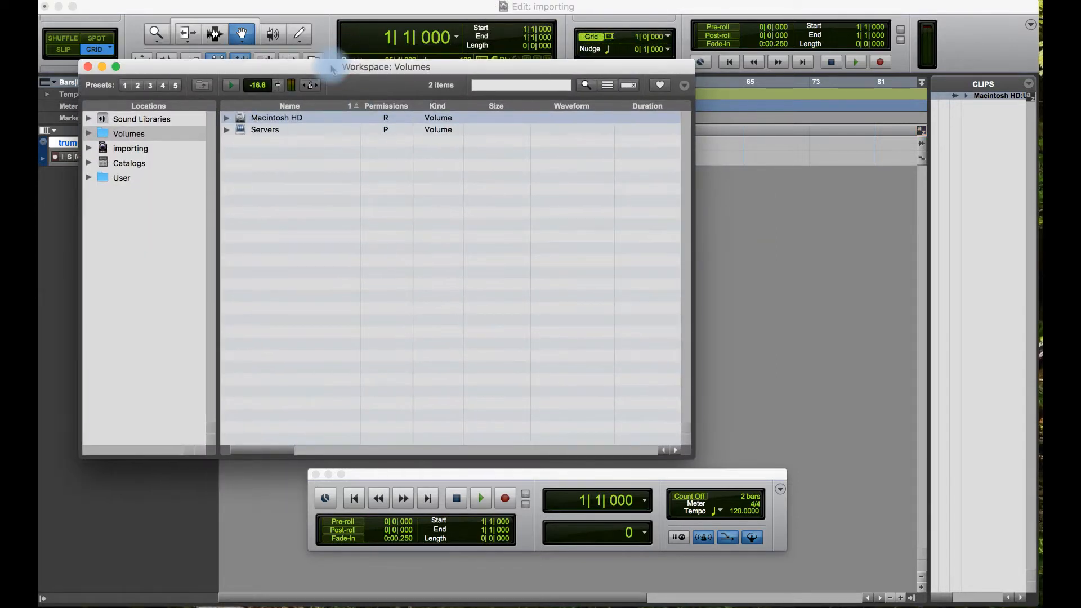
click(88, 148)
click(89, 149)
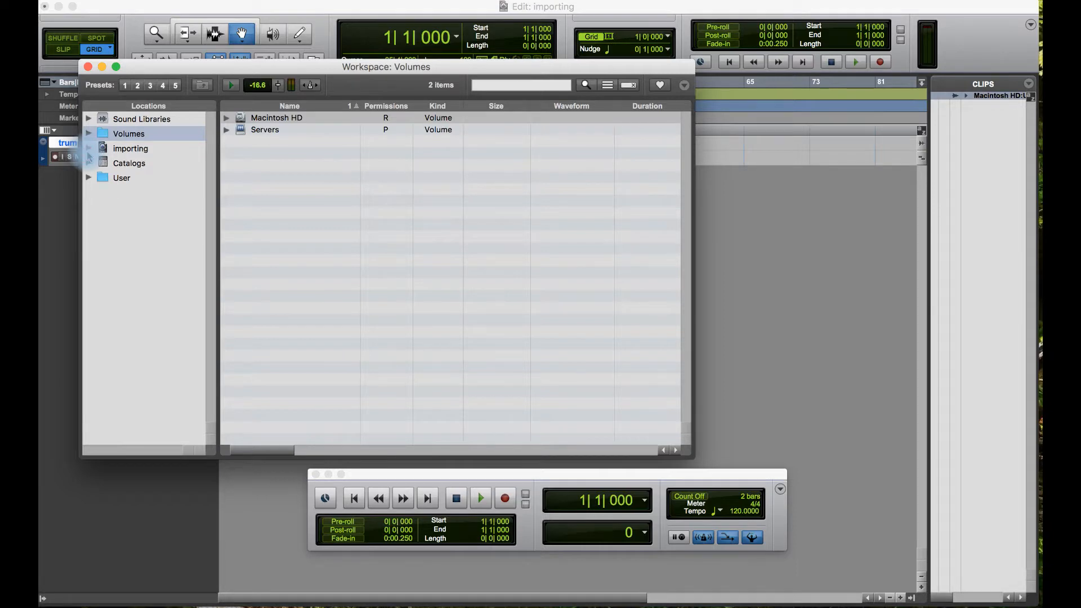
click(141, 149)
click(88, 148)
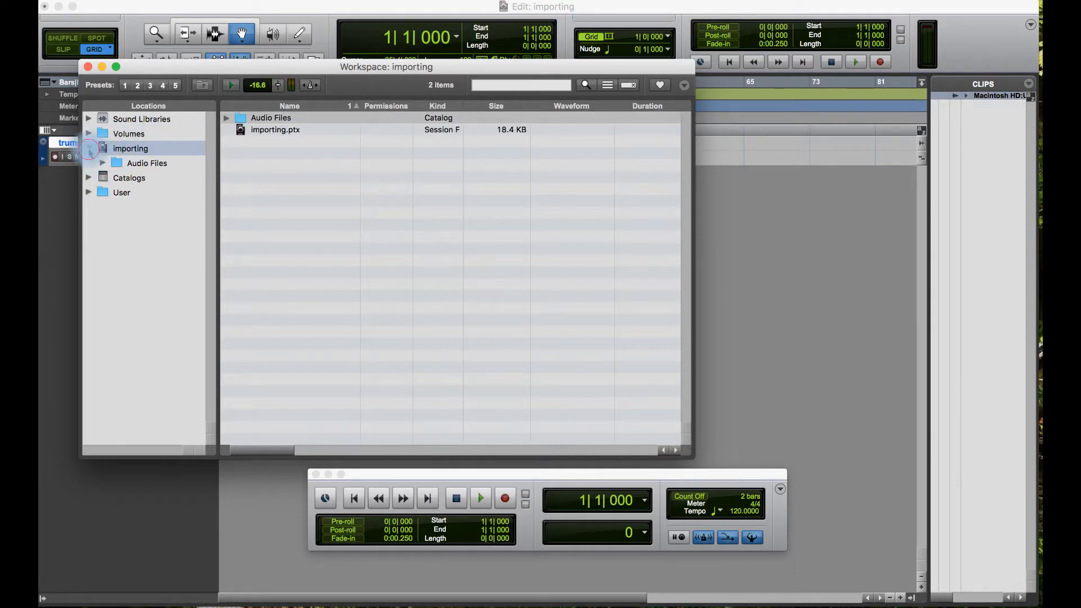
click(227, 118)
Browse the user's Desktop in the workspace browser and view the contents of the audio folder
click(88, 193)
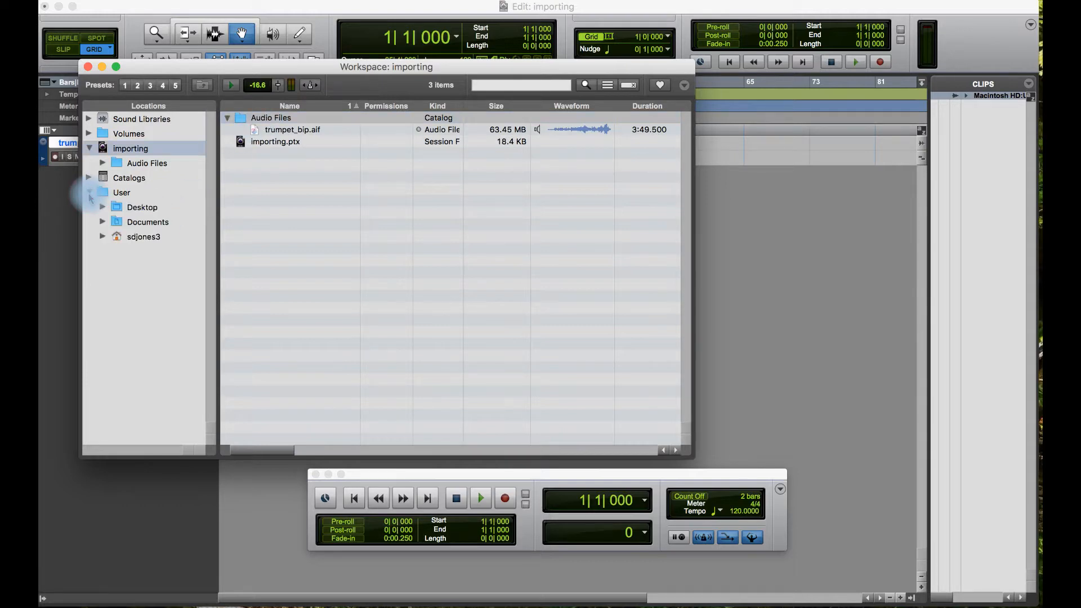
click(102, 207)
click(117, 222)
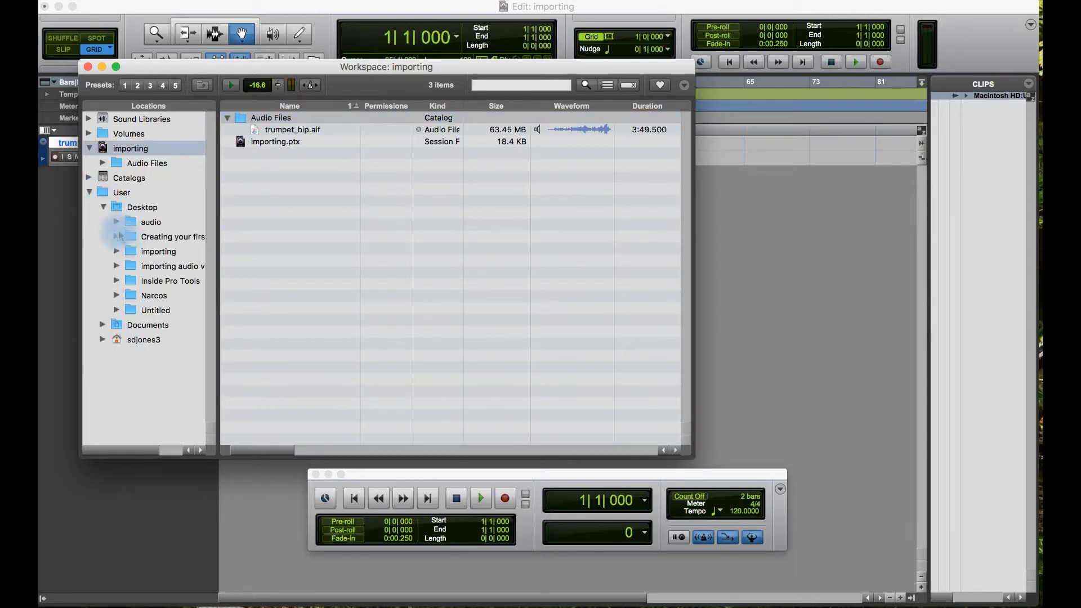
click(148, 222)
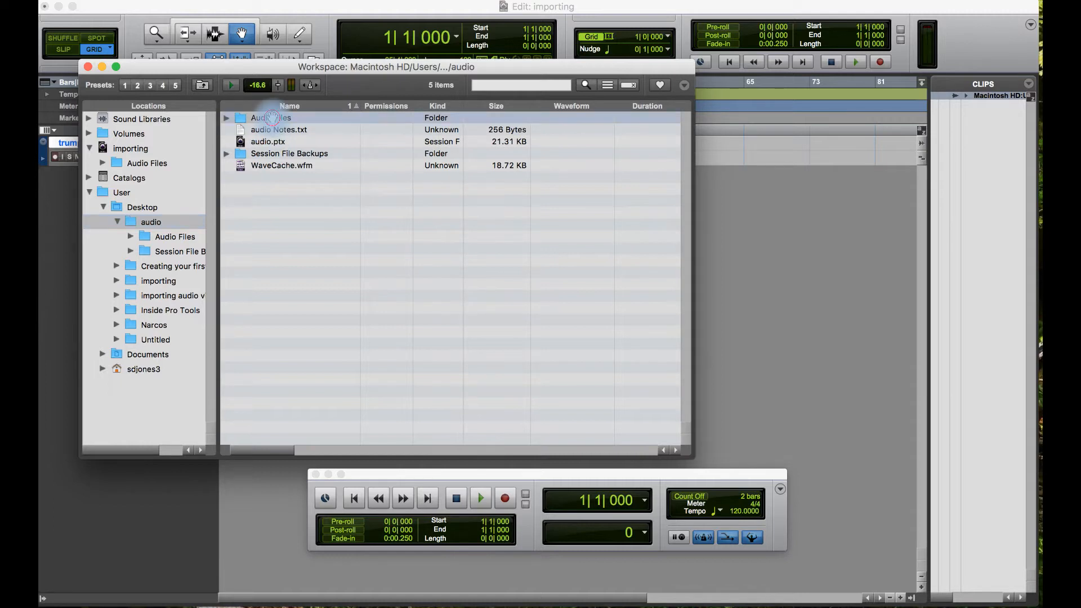
drag(272, 116, 144, 153)
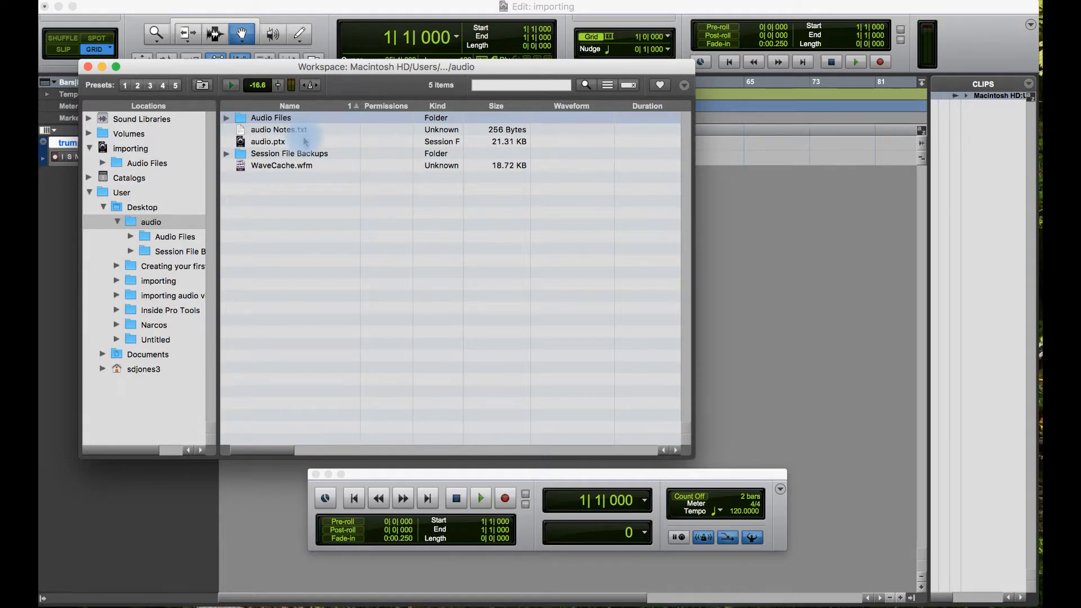
Sort the audio folder's contents by Kind and review the available browser columns, closing the workspace browser when done
click(442, 106)
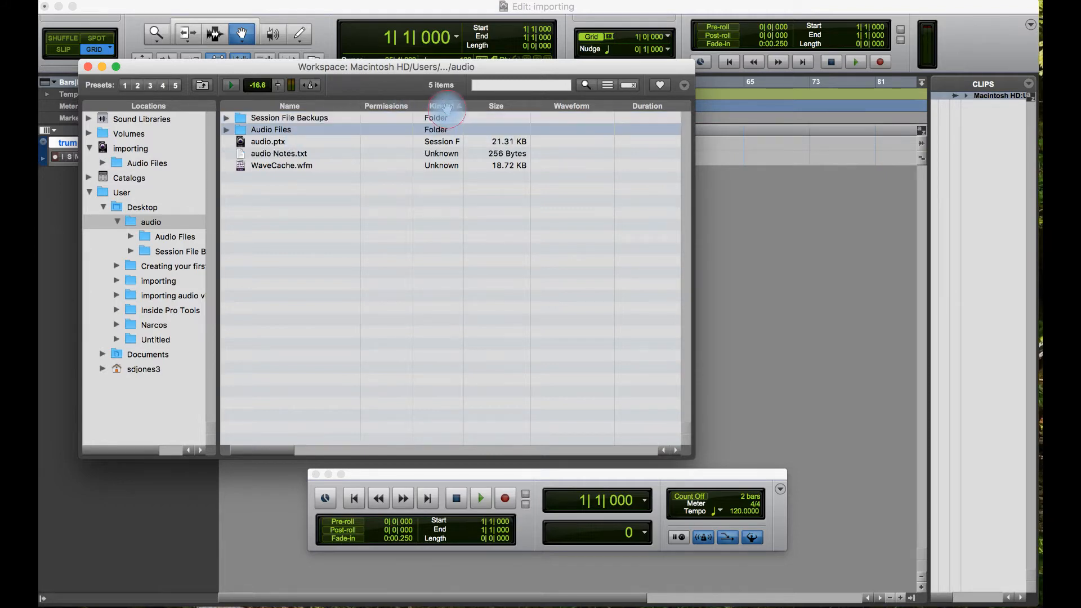
right_click(456, 107)
click(458, 109)
right_click(457, 108)
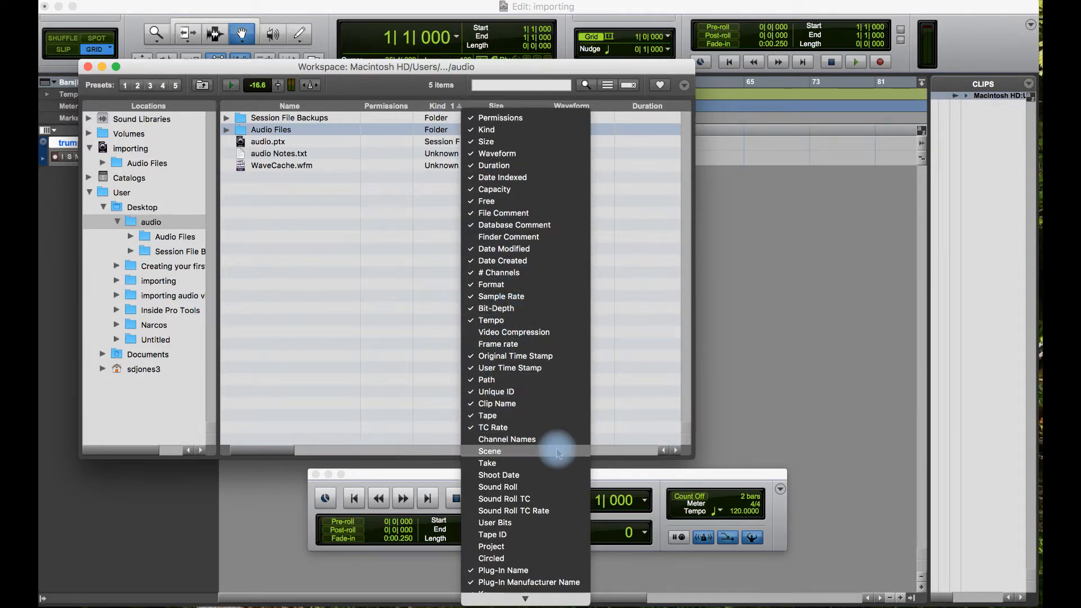
click(422, 234)
click(516, 85)
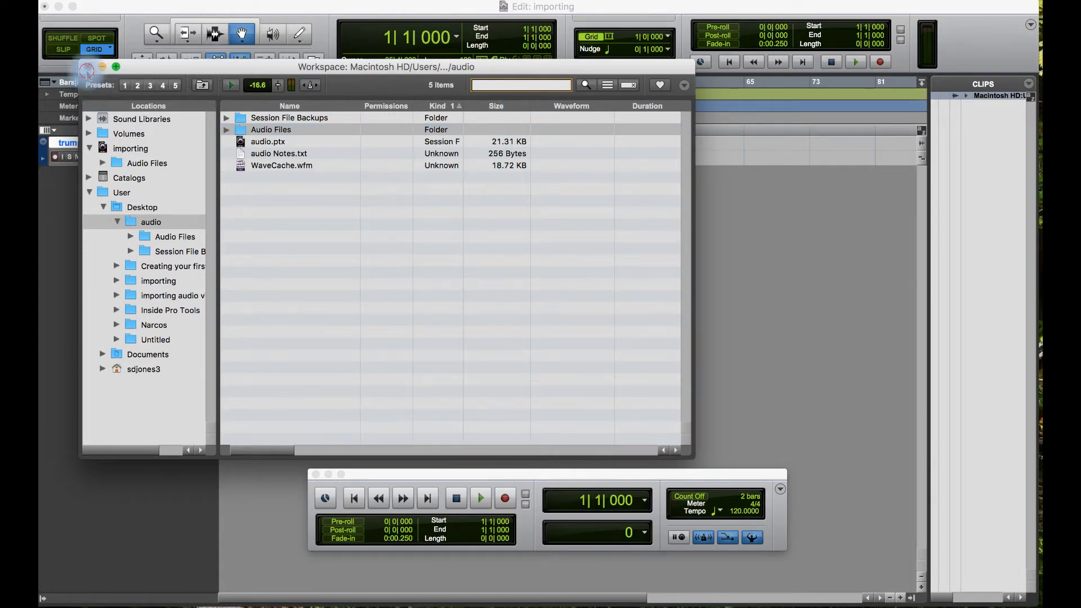
click(88, 67)
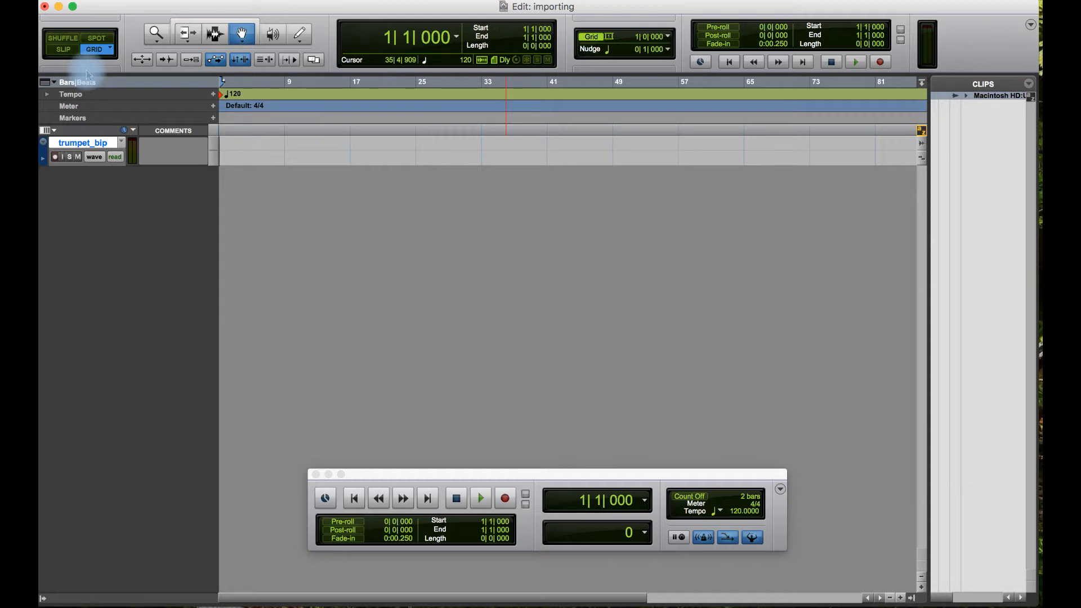
Reopen the Default workspace browser to view its locations, and close it again
click(485, 1)
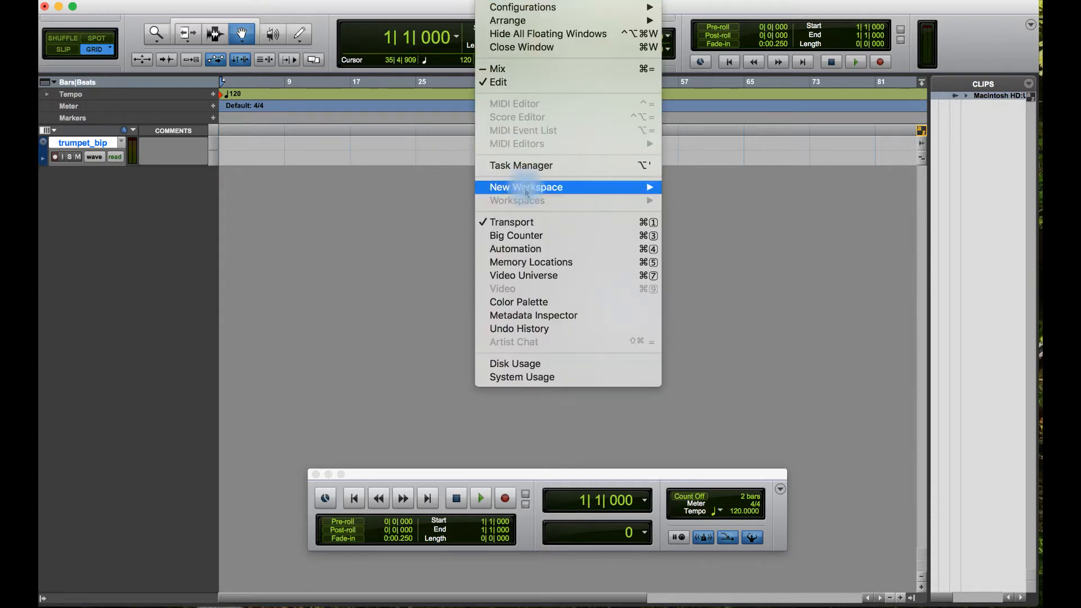
mouse_move(564, 187)
click(682, 191)
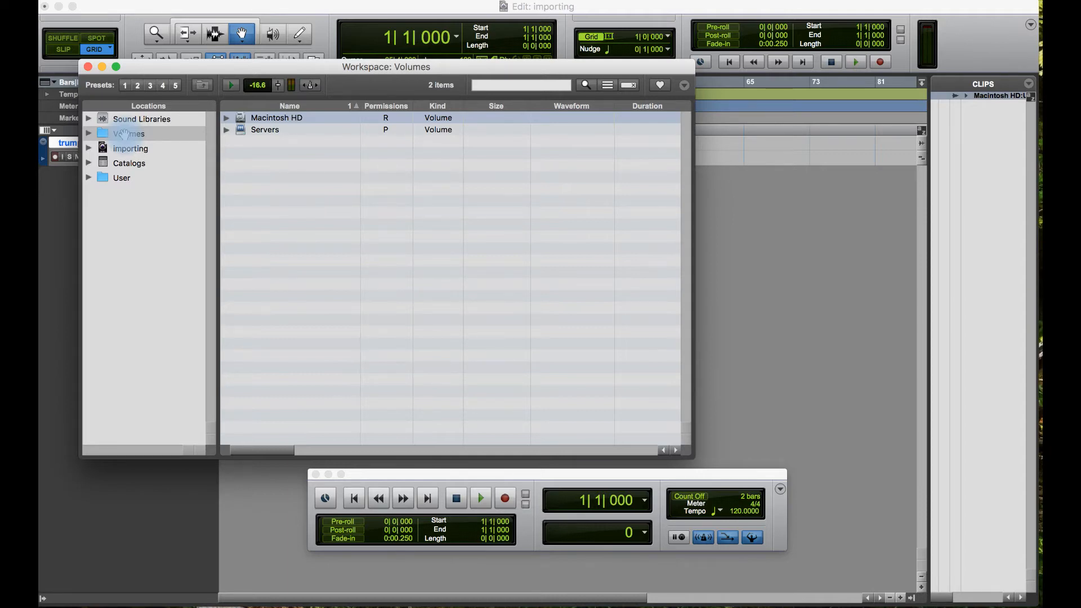
click(87, 67)
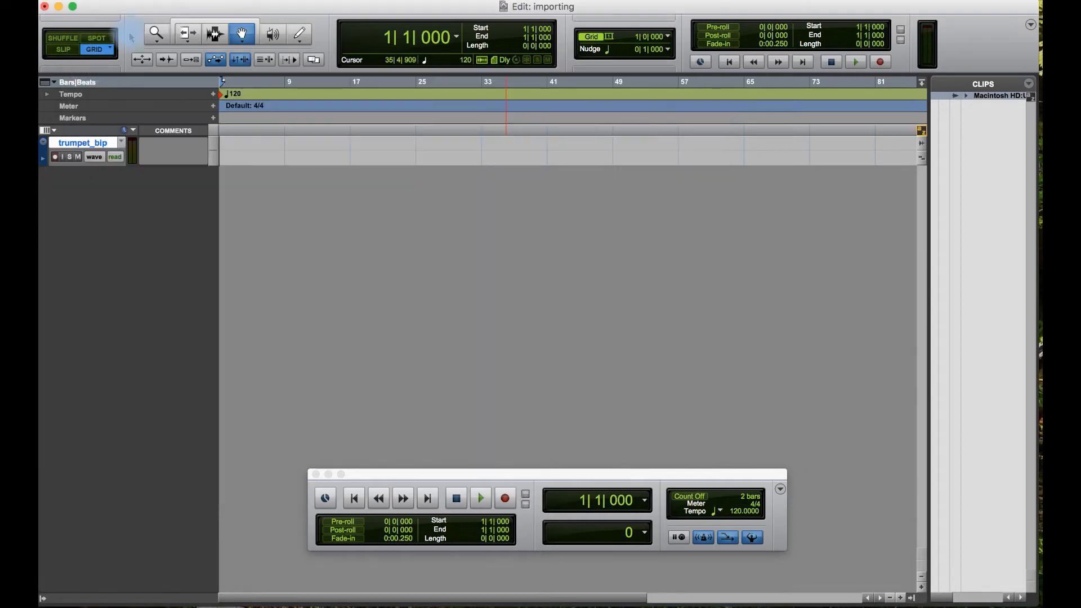
Choose Newport Transporter Bridge.mp4 from the Desktop as the video file to import into the session
click(158, 2)
mouse_move(198, 200)
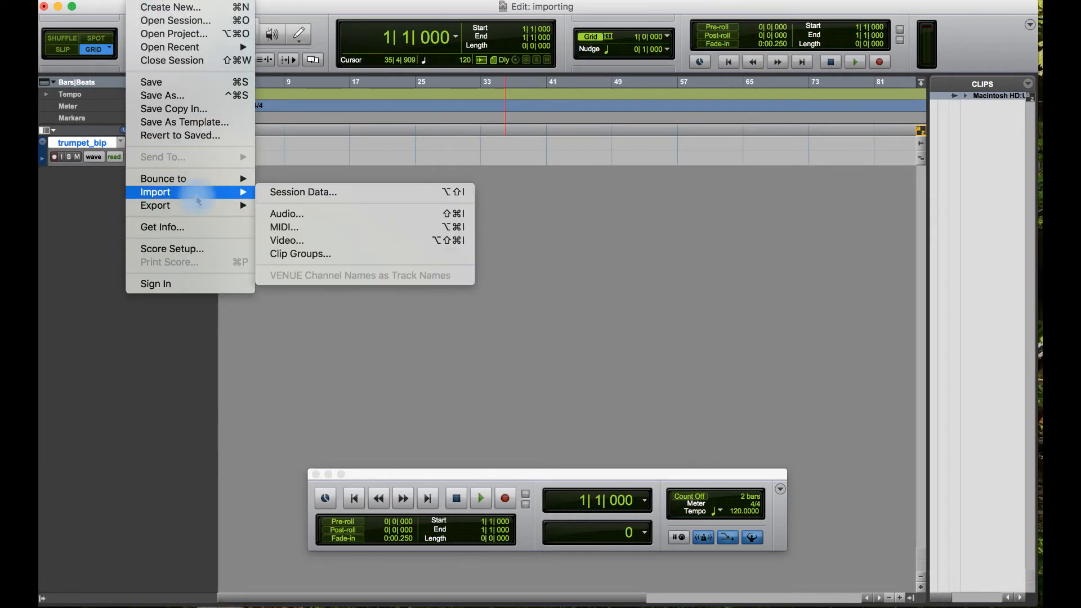
click(315, 242)
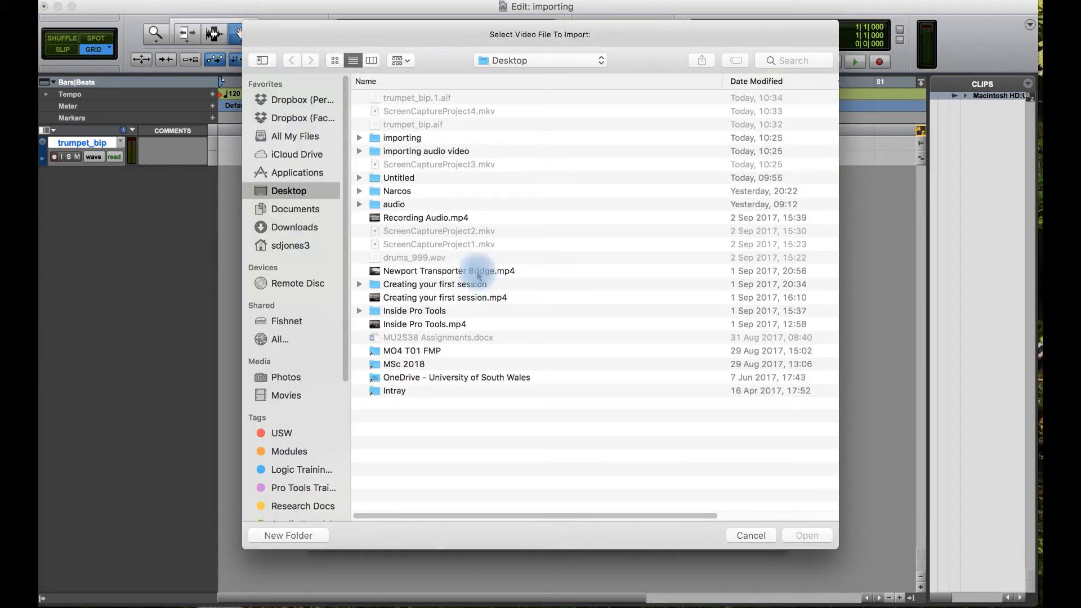
click(473, 272)
click(808, 536)
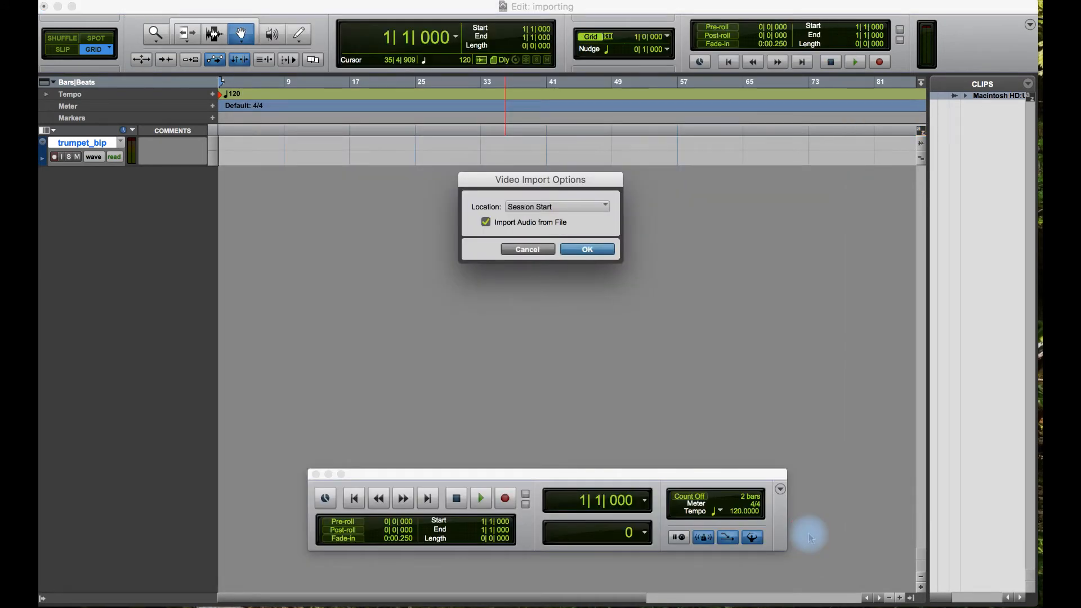
Import the video at Session Start with Import Audio from File enabled, saving its audio in the Audio Files folder
click(542, 208)
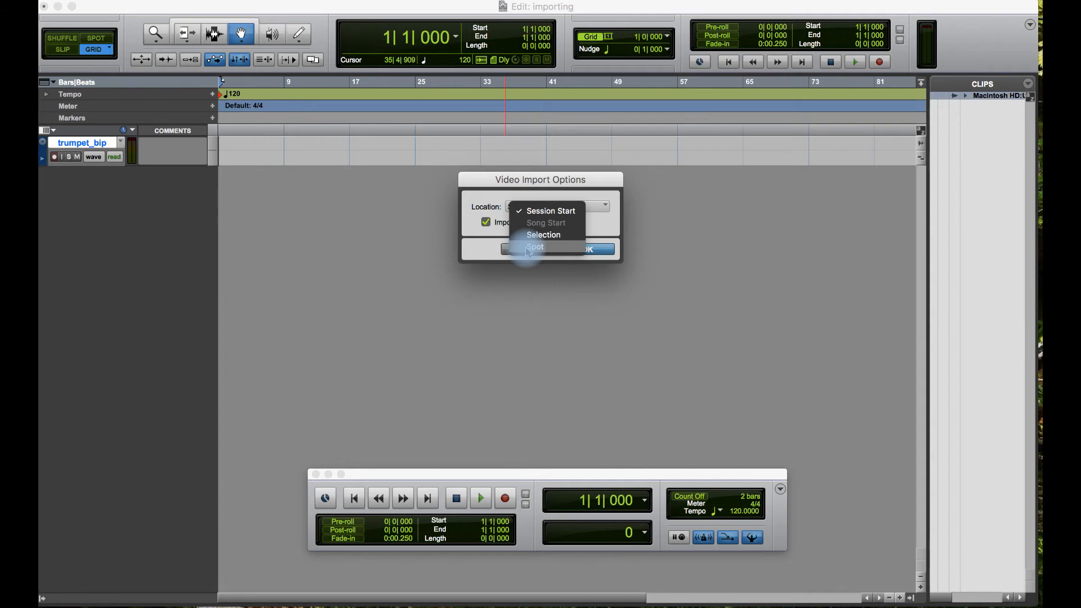
click(487, 183)
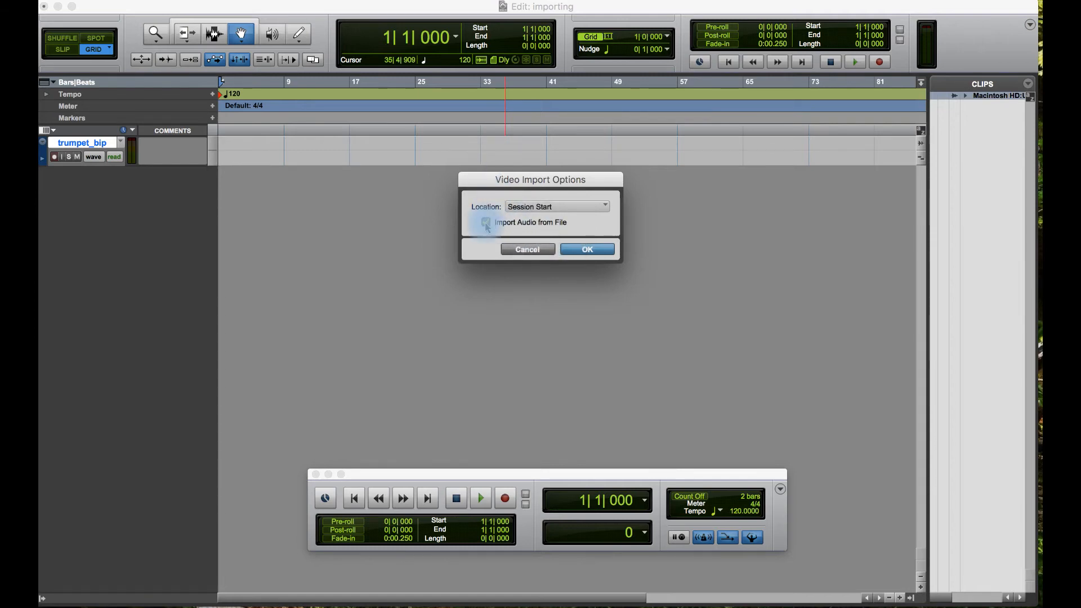
click(486, 223)
click(590, 250)
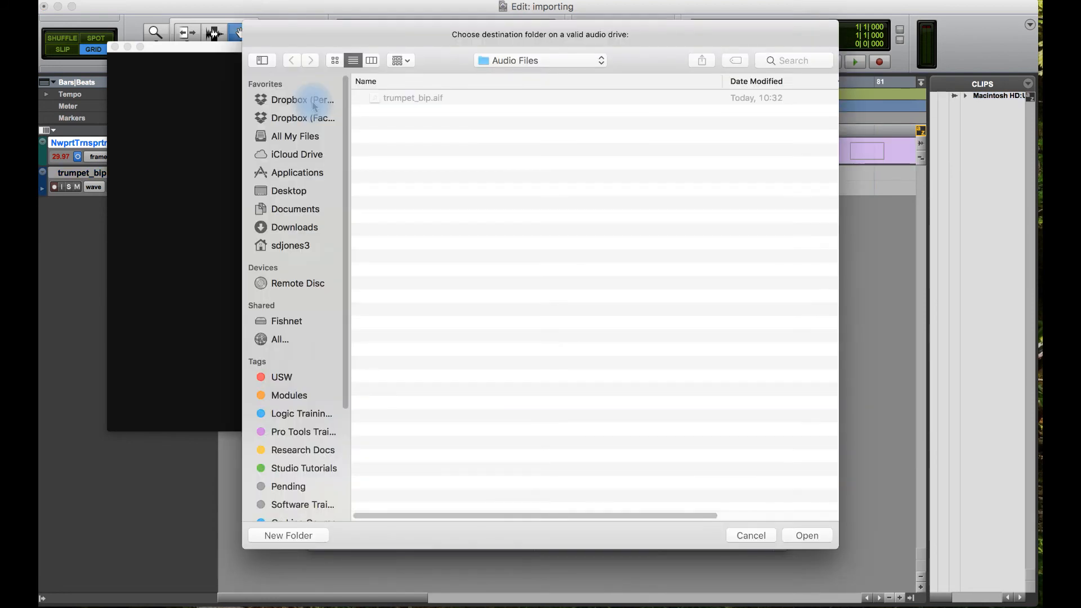
click(808, 535)
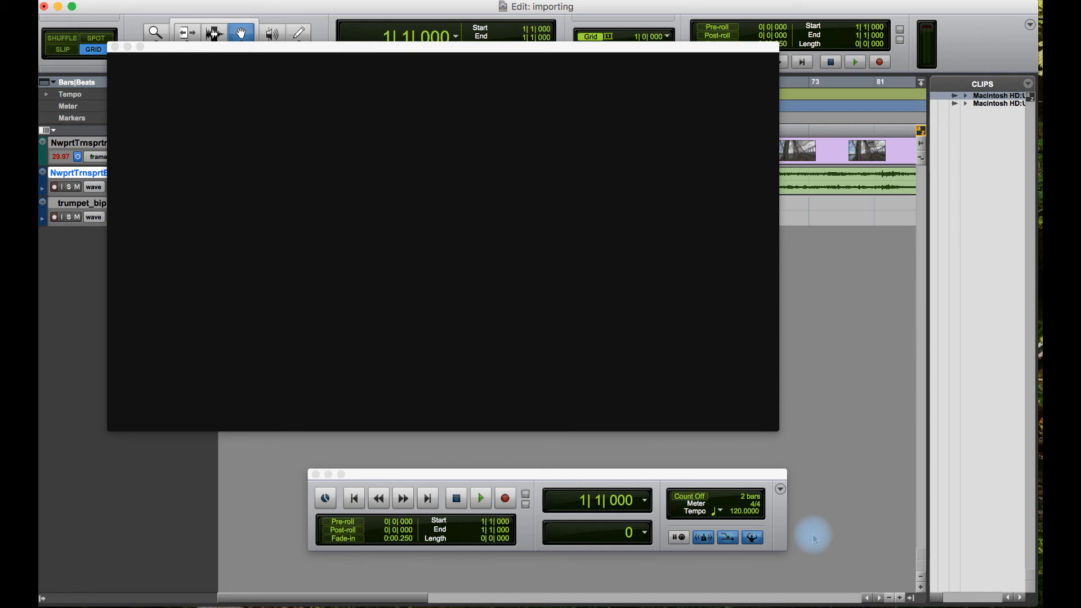
Move the video window clear of the tracks and enlarge the height of the video track
drag(562, 48, 577, 272)
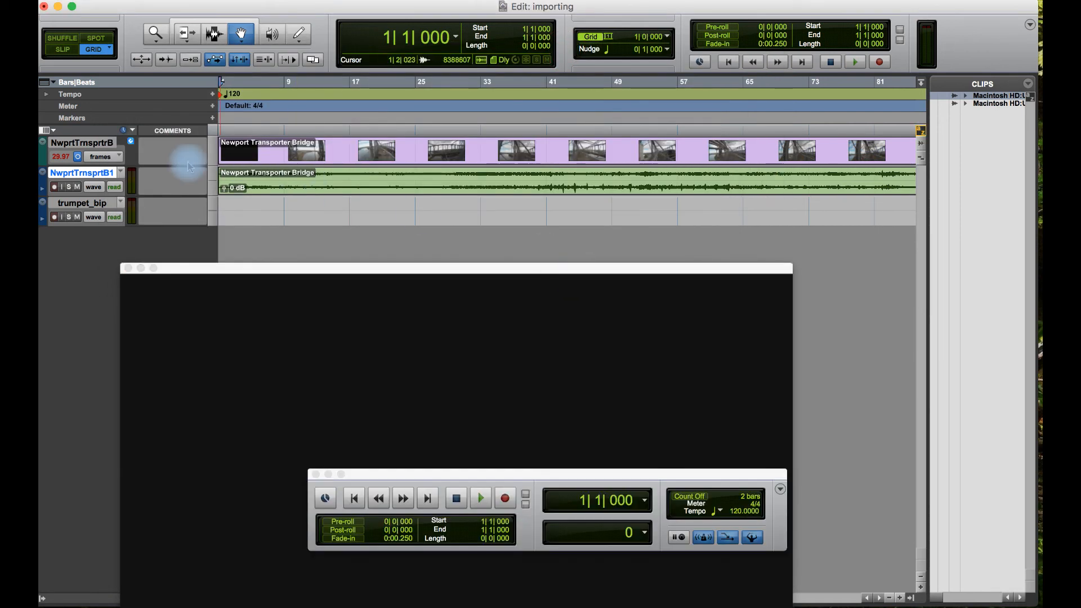
click(216, 158)
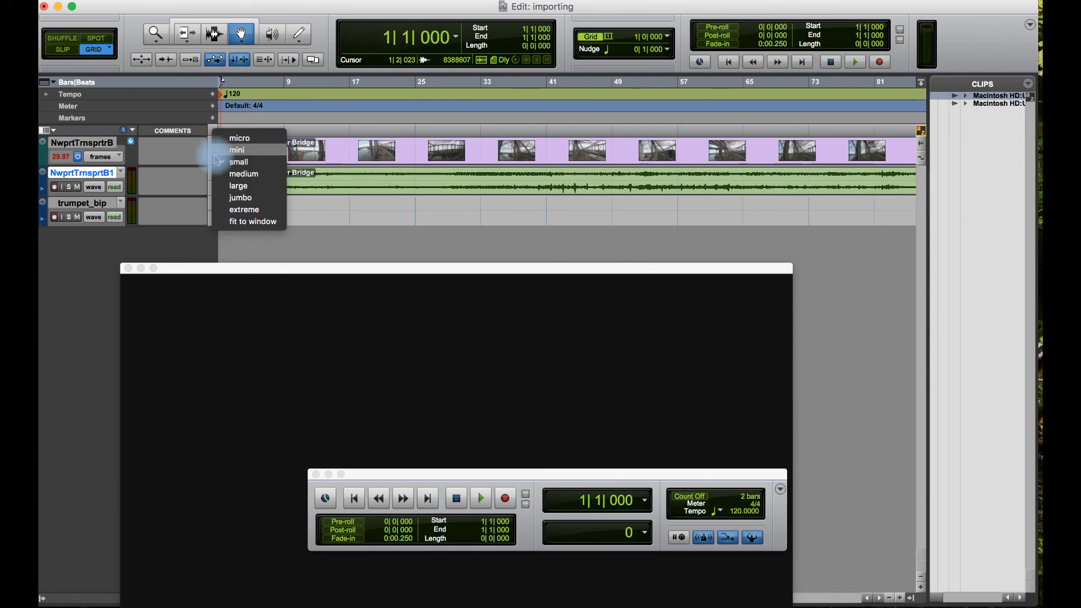
click(229, 202)
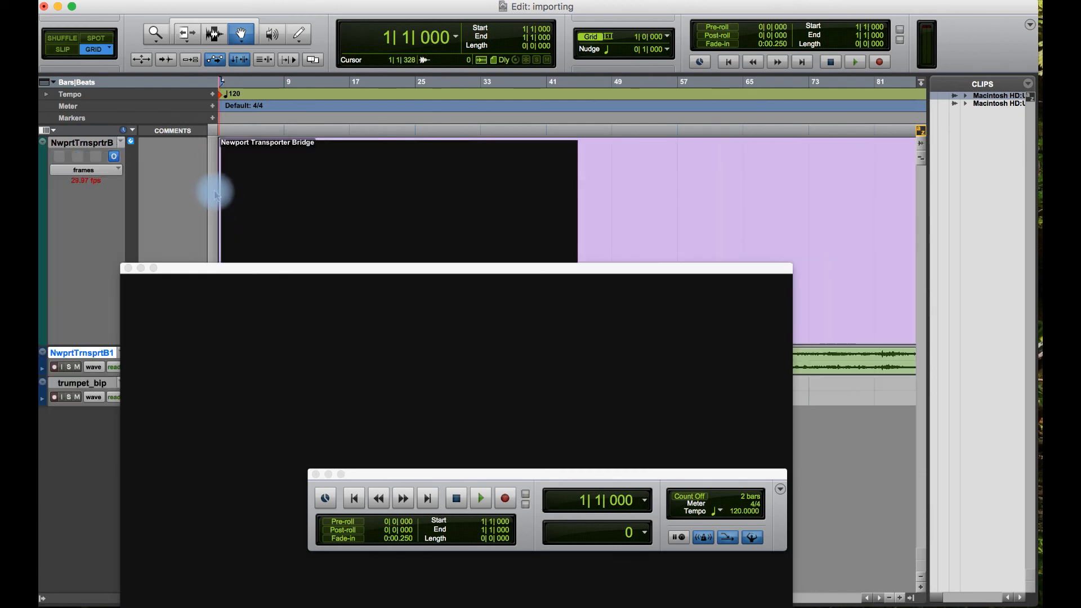
click(209, 184)
click(213, 180)
Position the video window below the tracks and start playback from the session start
drag(222, 263, 228, 372)
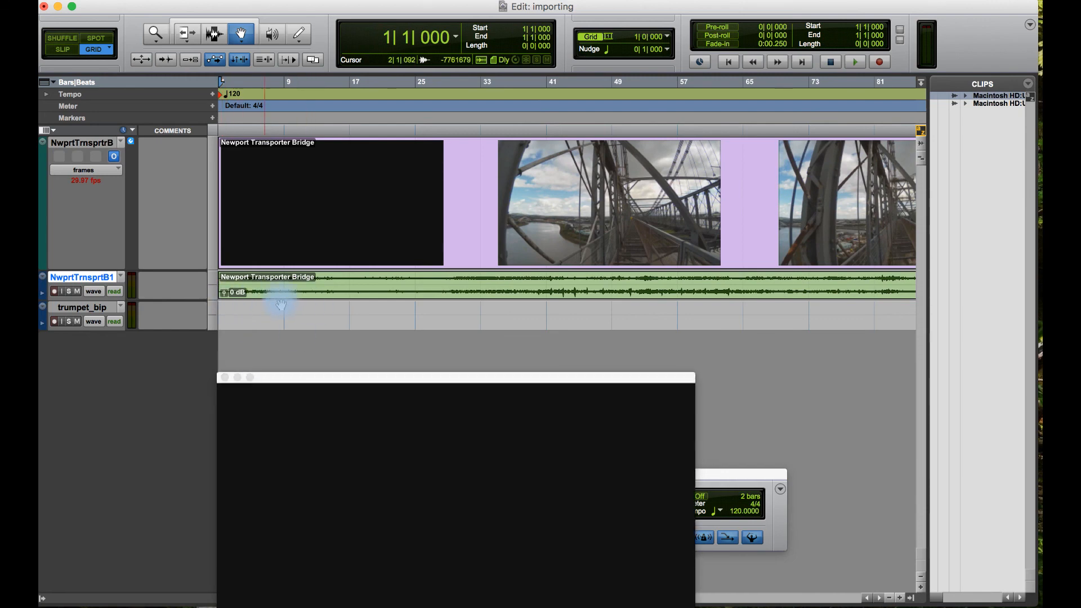
key(space)
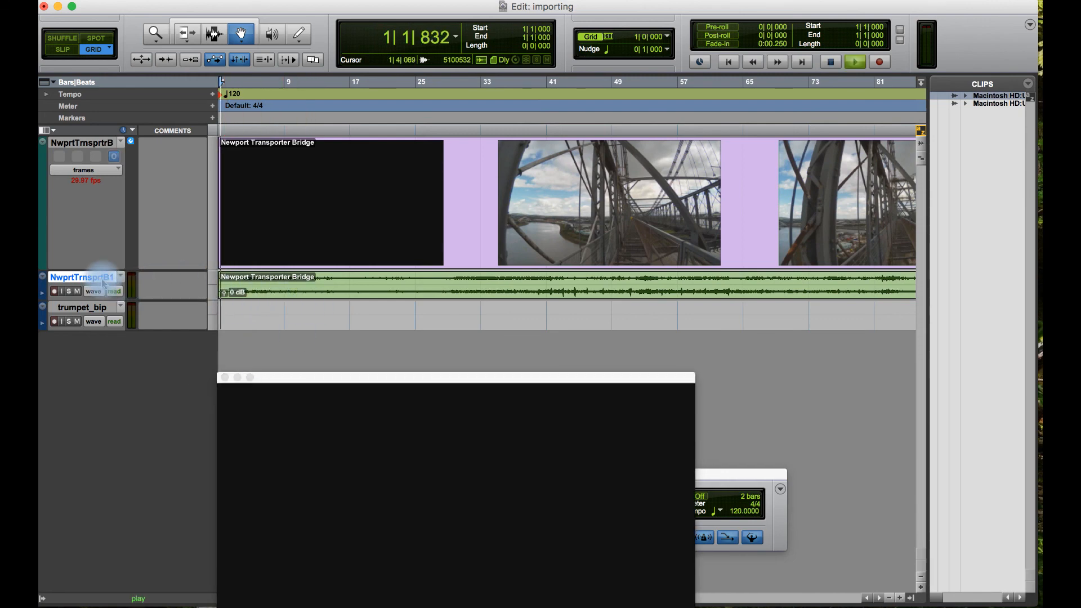